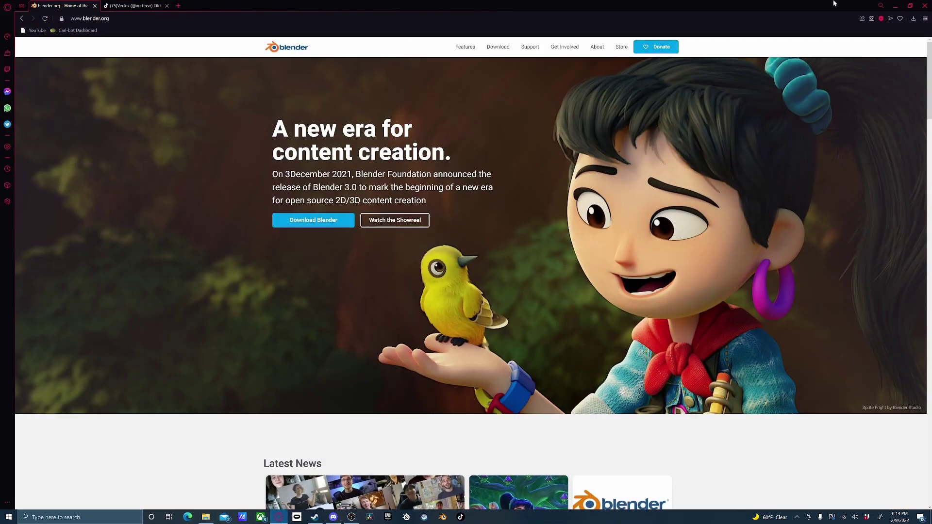
Switch between the desktop windows back to the creator's profile in Opera GX.
{"action": "left_click", "coordinate": [895, 5]}
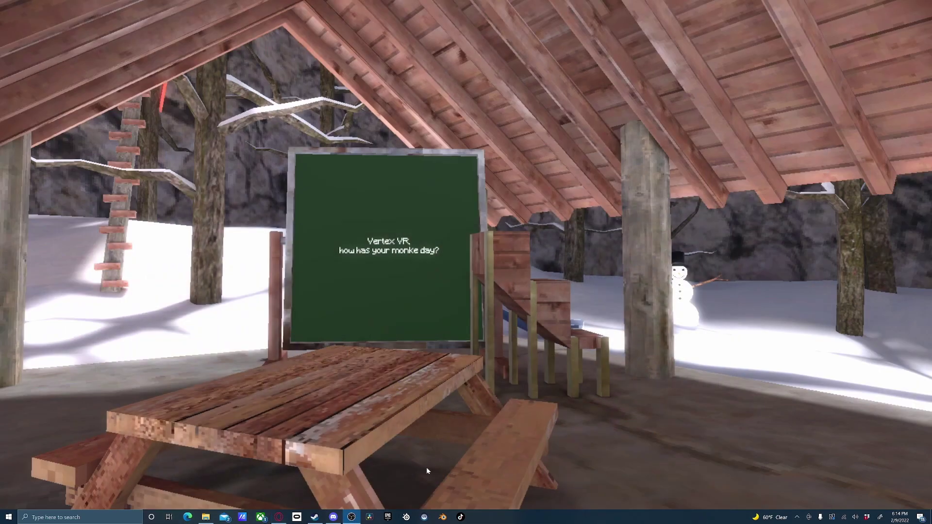
{"action": "left_click", "coordinate": [314, 519]}
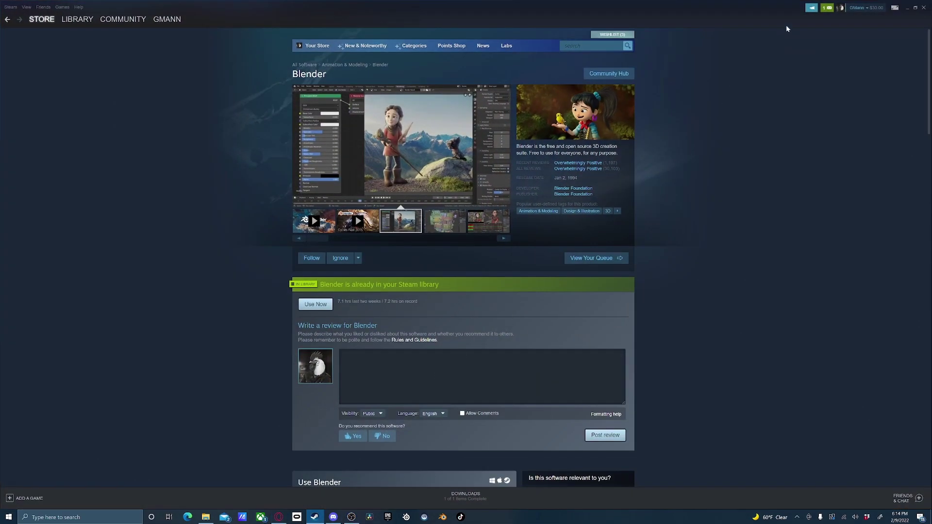
{"action": "left_click", "coordinate": [908, 9]}
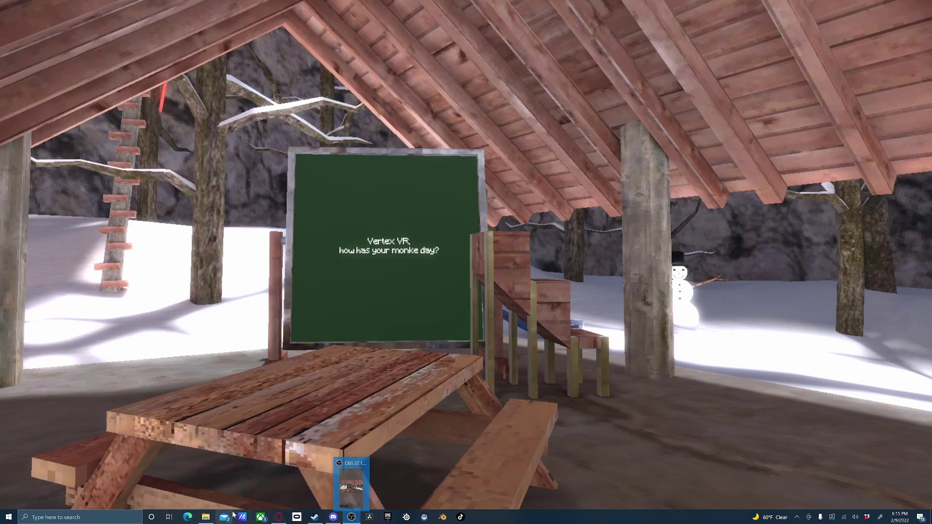
{"action": "left_click", "coordinate": [278, 517]}
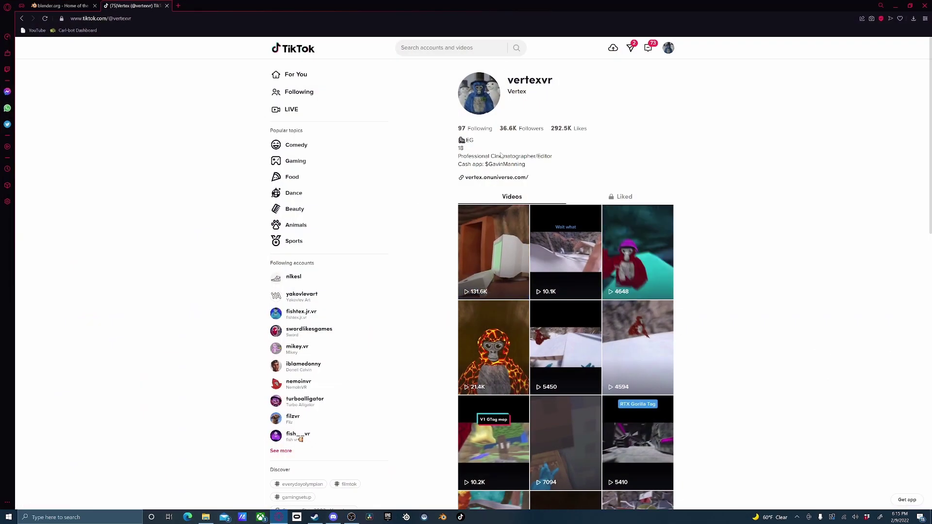
Open the creator's Vertex VR website from the profile and follow its Discord link.
{"action": "left_click", "coordinate": [496, 177]}
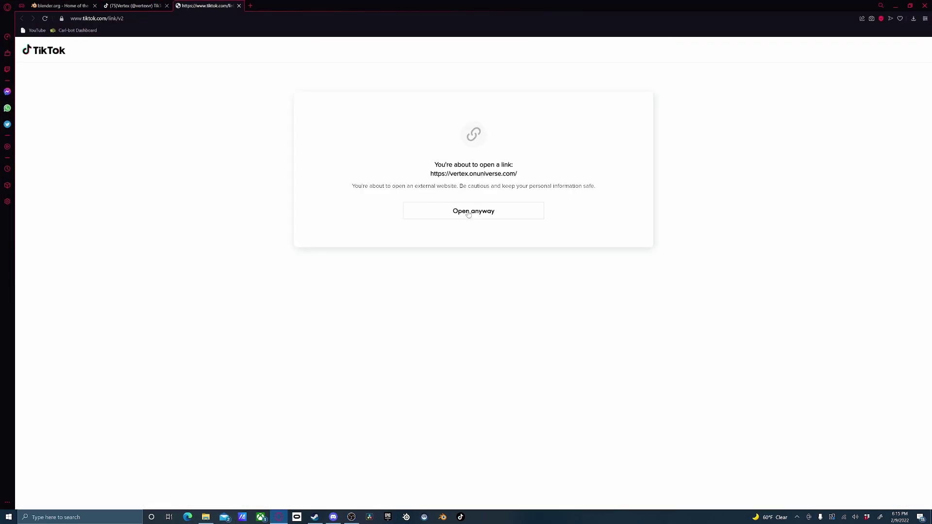
{"action": "left_click", "coordinate": [468, 212]}
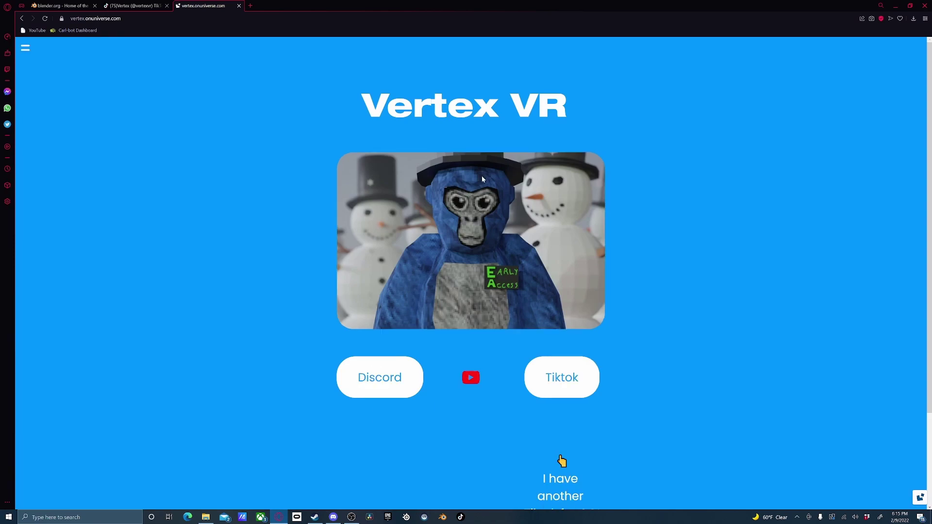
{"action": "left_click", "coordinate": [387, 383]}
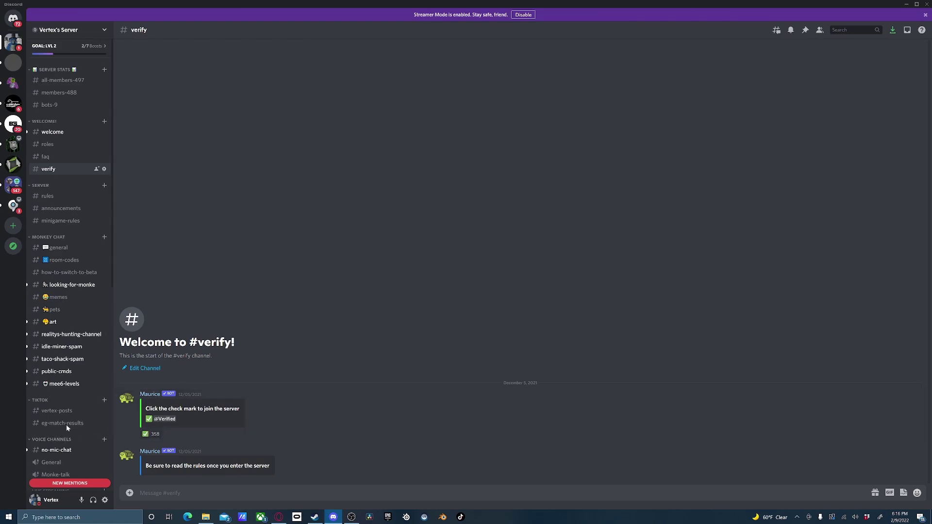
Scroll down through the Vertex server's channel list in Discord.
{"action": "scroll", "coordinate": [60, 388], "scroll_direction": "down", "scroll_amount": 5}
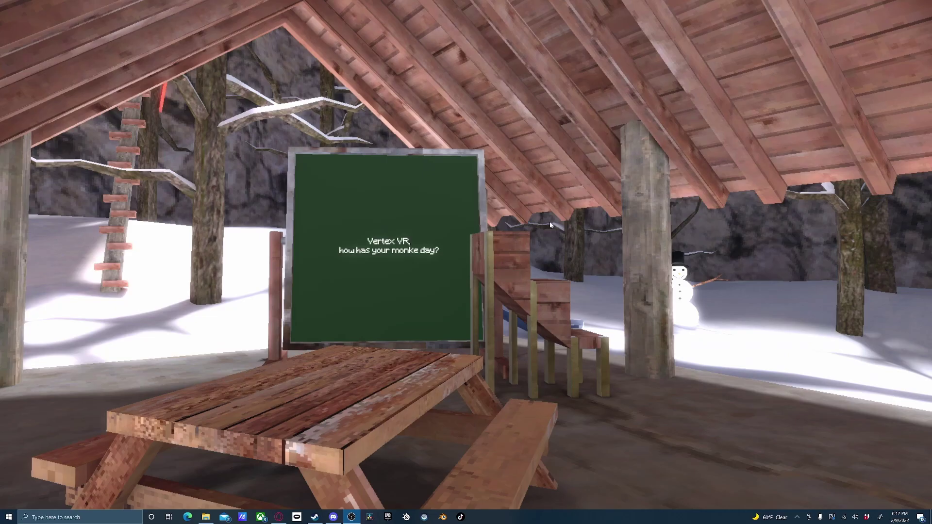
Extract Gorilla_tag_Stuff.zip in Downloads into its suggested folder.
{"action": "left_click", "coordinate": [206, 517]}
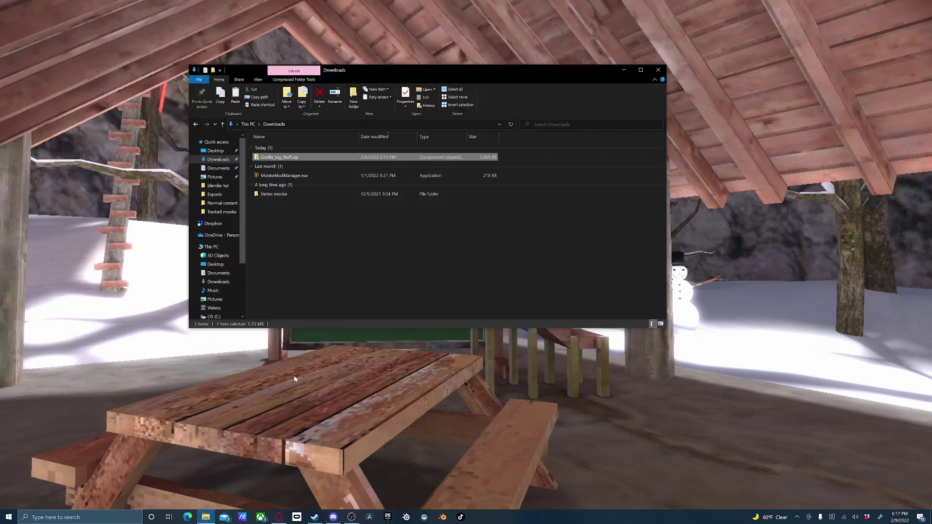
{"action": "right_click", "coordinate": [328, 156]}
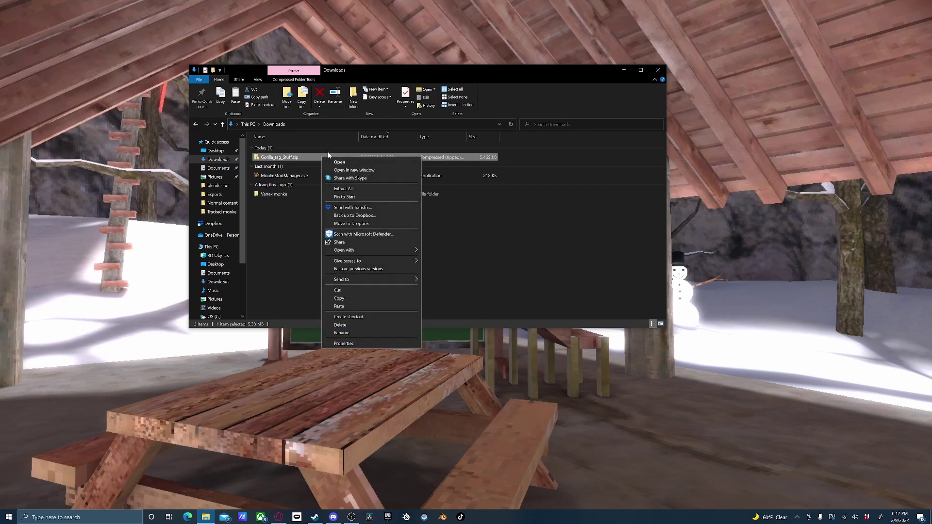
{"action": "left_click", "coordinate": [343, 189]}
{"action": "left_click", "coordinate": [527, 335]}
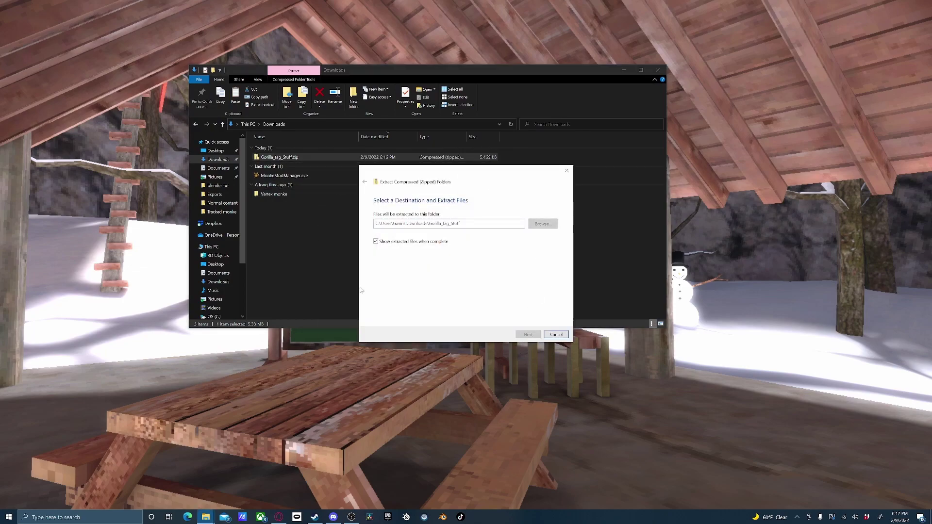
Launch Blender and open GorillaTag.blend from Downloads > Gorilla_tag_Stuff > Blender Project.
{"action": "left_click", "coordinate": [443, 517]}
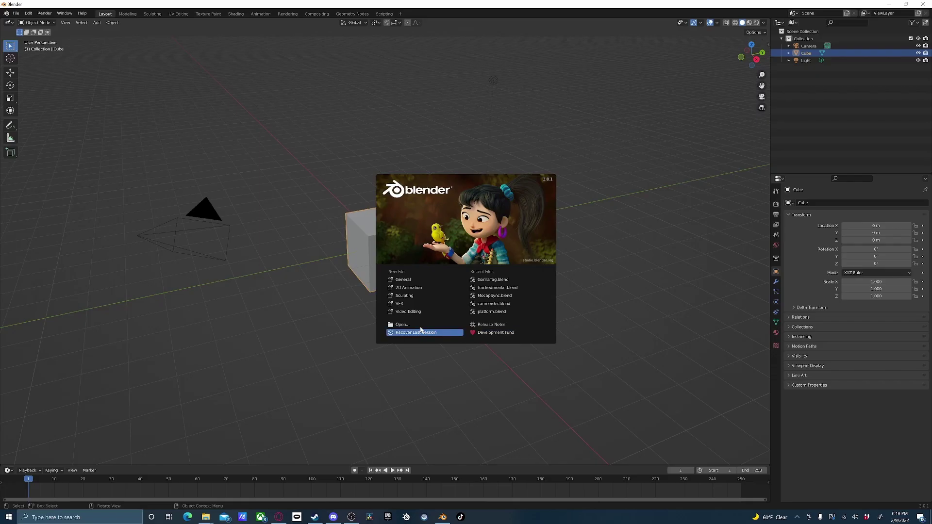
{"action": "left_click", "coordinate": [413, 323]}
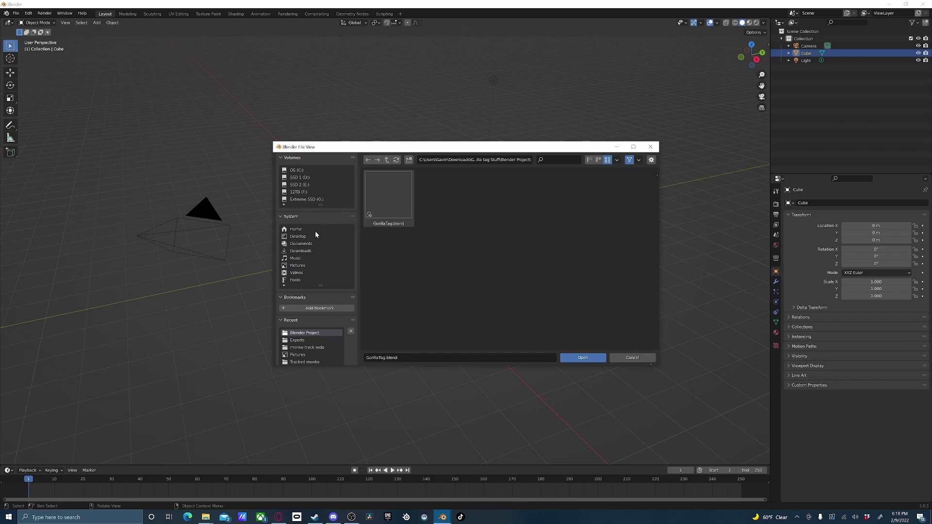
{"action": "left_click", "coordinate": [301, 250]}
{"action": "double_click", "coordinate": [395, 211]}
{"action": "double_click", "coordinate": [386, 193]}
{"action": "double_click", "coordinate": [543, 196]}
{"action": "double_click", "coordinate": [397, 194]}
{"action": "middle_click_drag", "start_coordinate": [434, 227], "coordinate": [441, 211]}
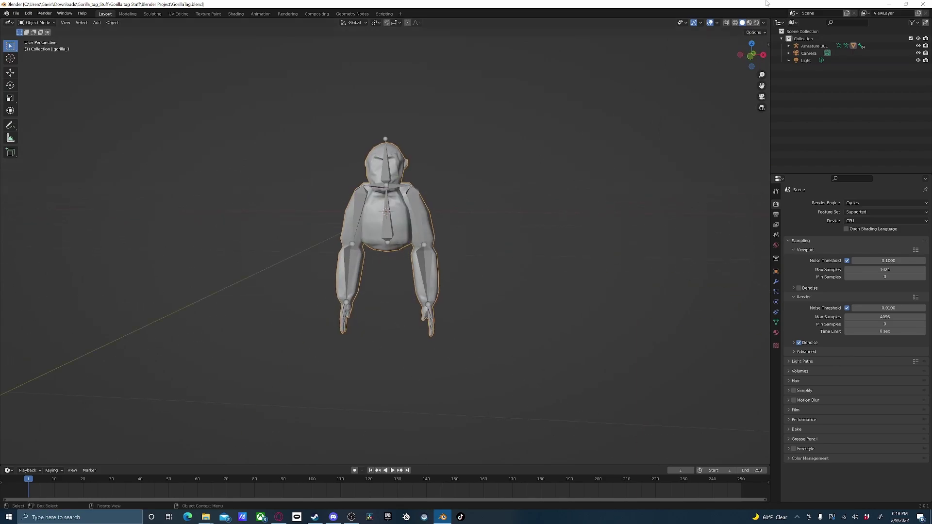
Try Rendered shading, then settle on Material Preview to see the gorilla's blue fur.
{"action": "left_click", "coordinate": [756, 22]}
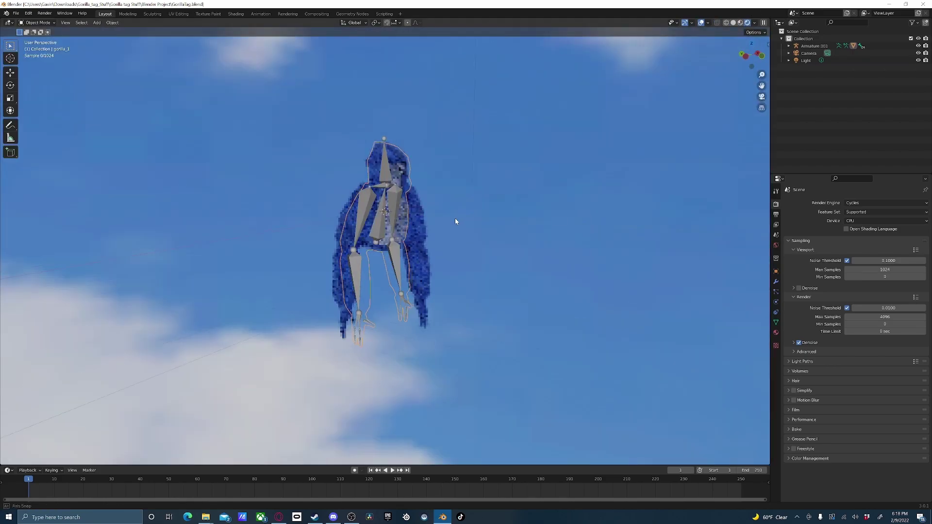
{"action": "middle_click_drag", "start_coordinate": [484, 208], "coordinate": [503, 173]}
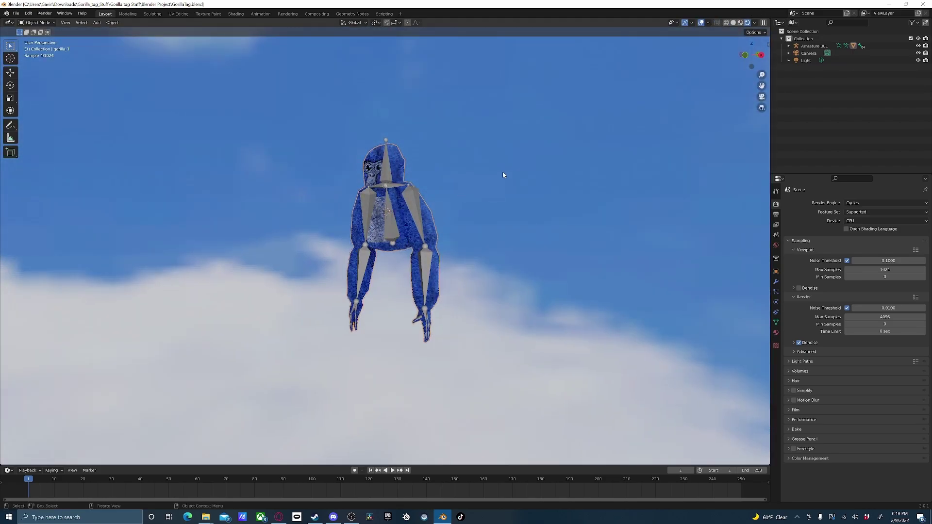
{"action": "left_click", "coordinate": [740, 22]}
{"action": "middle_click_drag", "start_coordinate": [388, 171], "coordinate": [543, 224]}
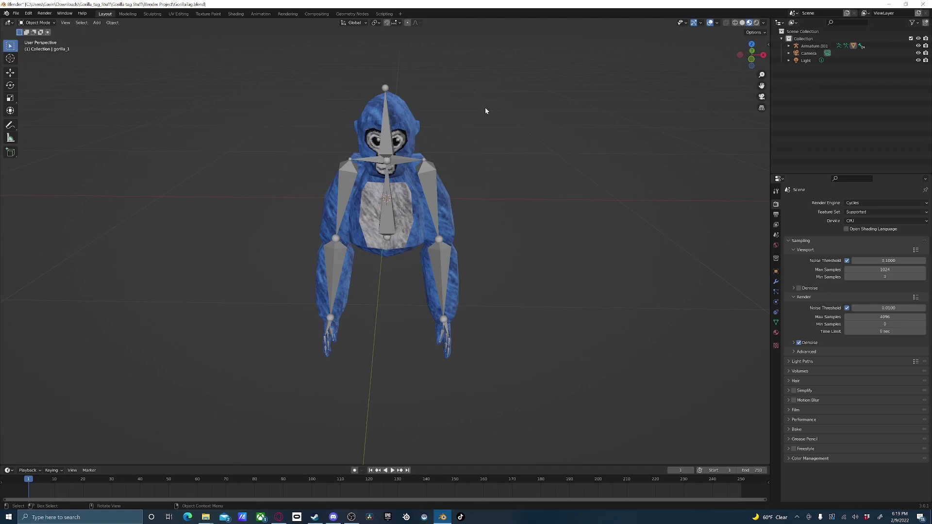
In the Shading workspace, load monkefur.png from Textures into Material.003's image texture node.
{"action": "left_click", "coordinate": [237, 15]}
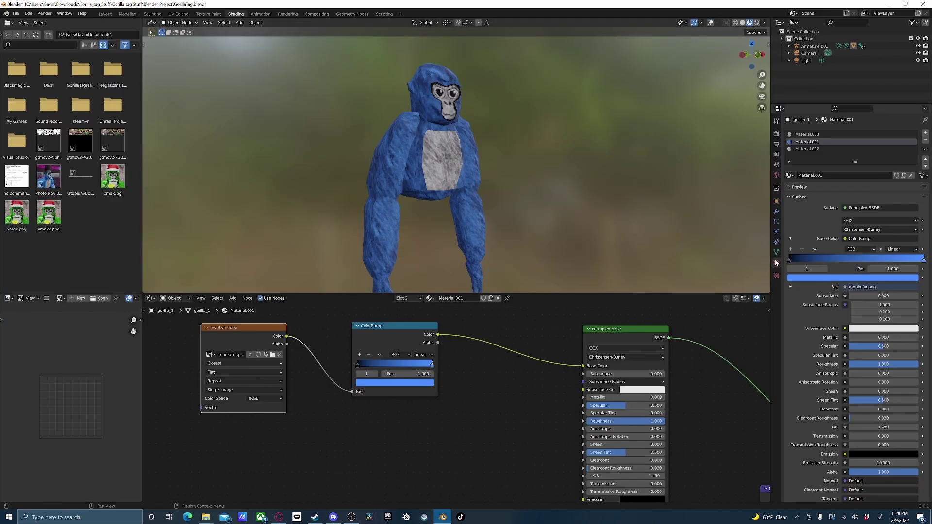
{"action": "left_click", "coordinate": [818, 134]}
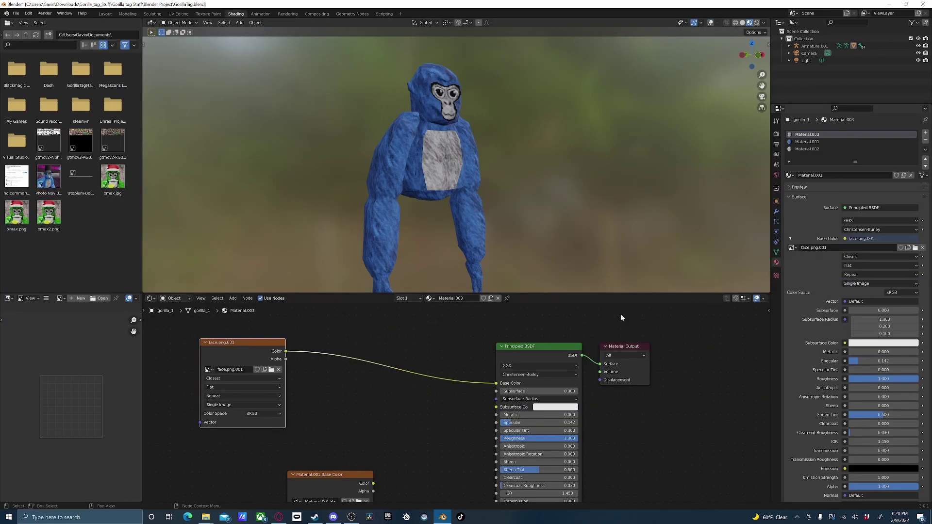
{"action": "mouse_move", "coordinate": [211, 356]}
{"action": "left_mouse_down"}
{"action": "mouse_move", "coordinate": [199, 346]}
{"action": "mouse_move", "coordinate": [266, 342]}
{"action": "mouse_move", "coordinate": [212, 339]}
{"action": "left_mouse_up"}
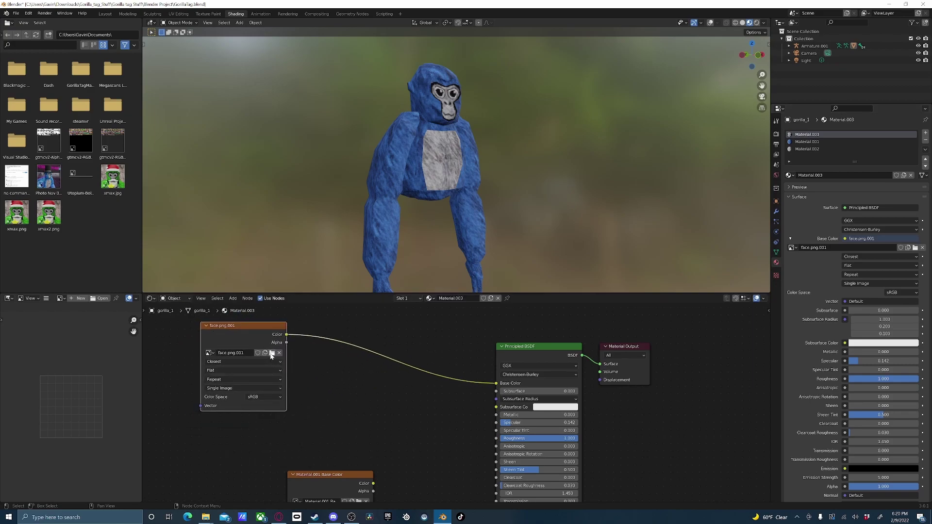
{"action": "left_click", "coordinate": [272, 353]}
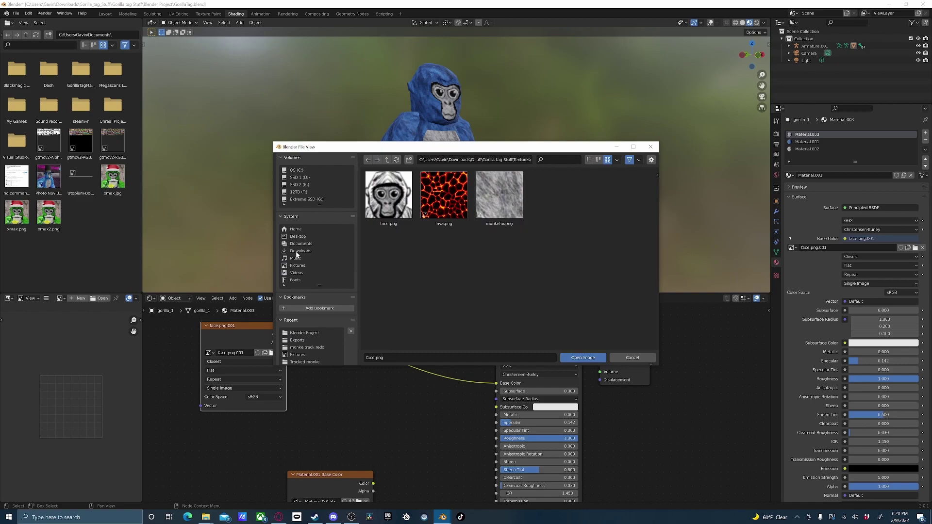
{"action": "key", "text": "BackSpace"}
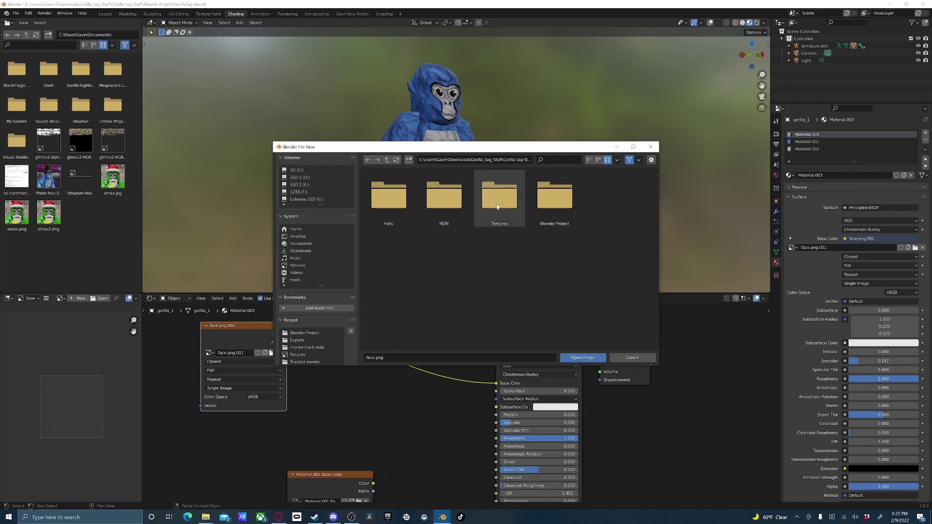
{"action": "double_click", "coordinate": [497, 207]}
{"action": "double_click", "coordinate": [489, 185]}
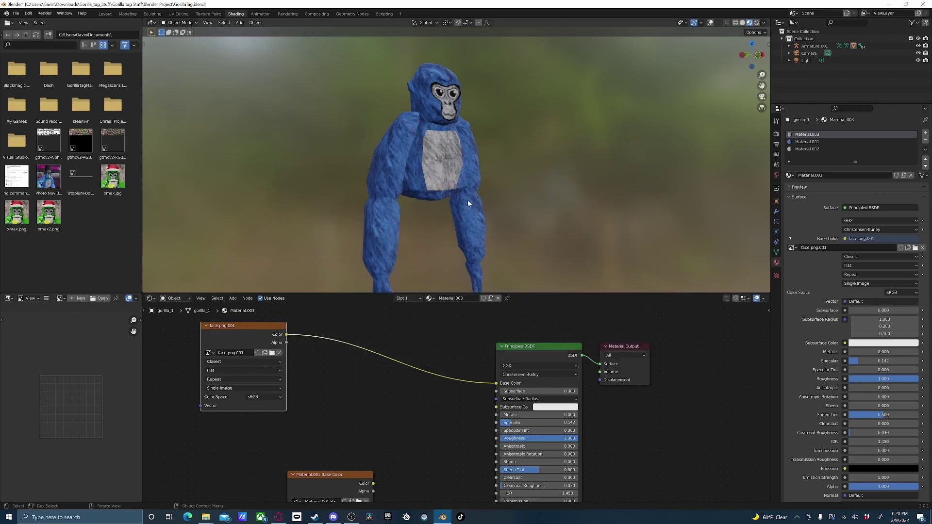
Set the face texture's interpolation to Closest and frame the gorilla's upper body.
{"action": "left_click", "coordinate": [214, 362]}
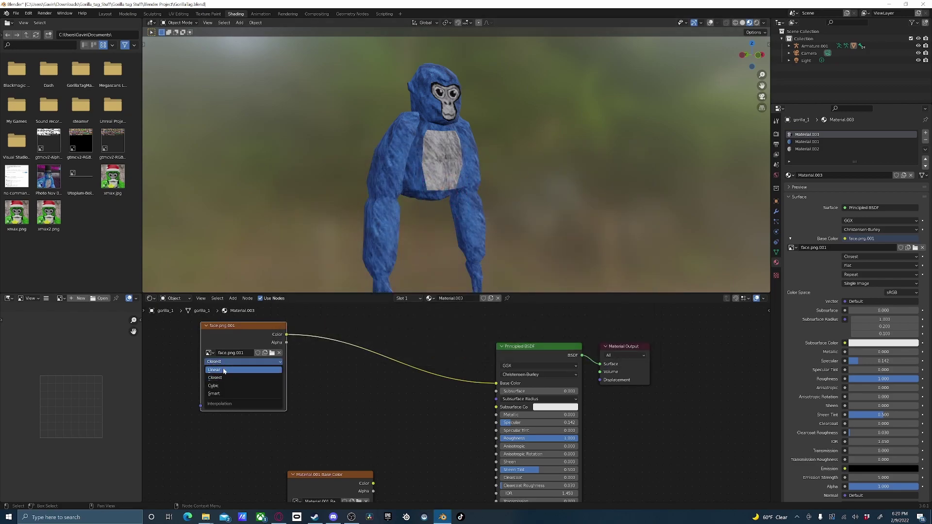
{"action": "left_click", "coordinate": [224, 369]}
{"action": "scroll", "coordinate": [440, 111], "scroll_direction": "up", "scroll_amount": 5}
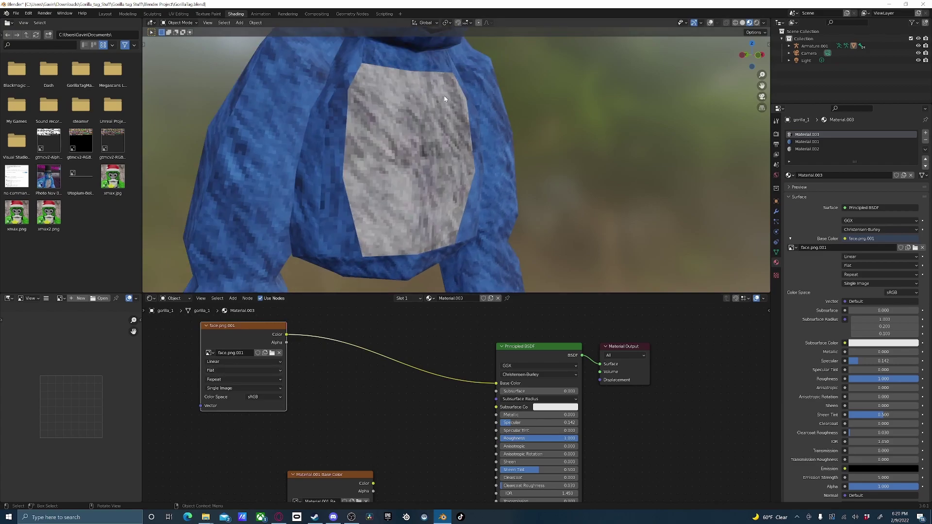
{"action": "middle_click_drag", "start_coordinate": [438, 95], "coordinate": [433, 234], "text": "shift"}
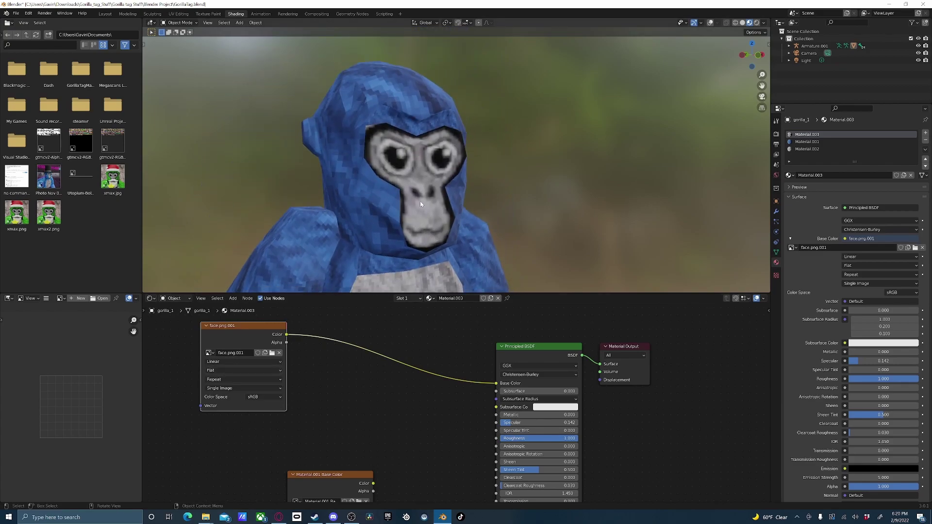
{"action": "left_click", "coordinate": [225, 363]}
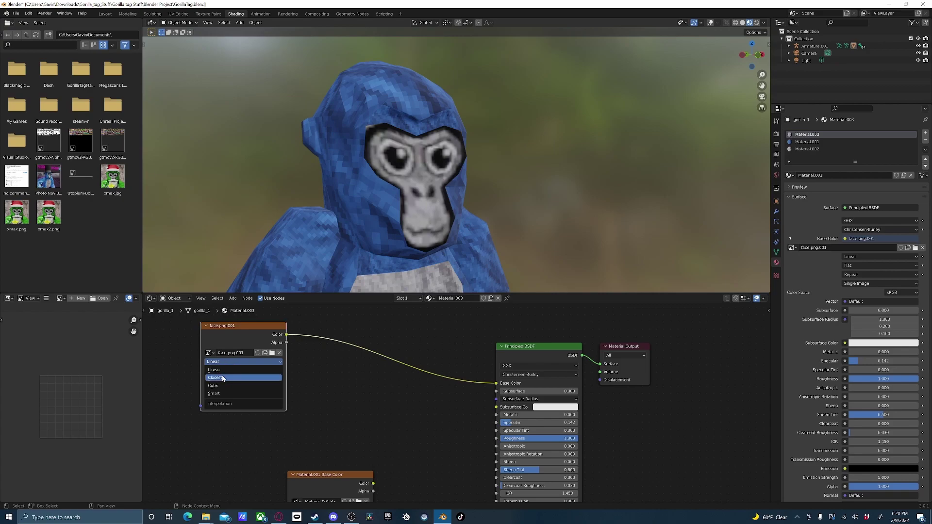
{"action": "left_click", "coordinate": [229, 378]}
{"action": "scroll", "coordinate": [477, 186], "scroll_direction": "down", "scroll_amount": 5}
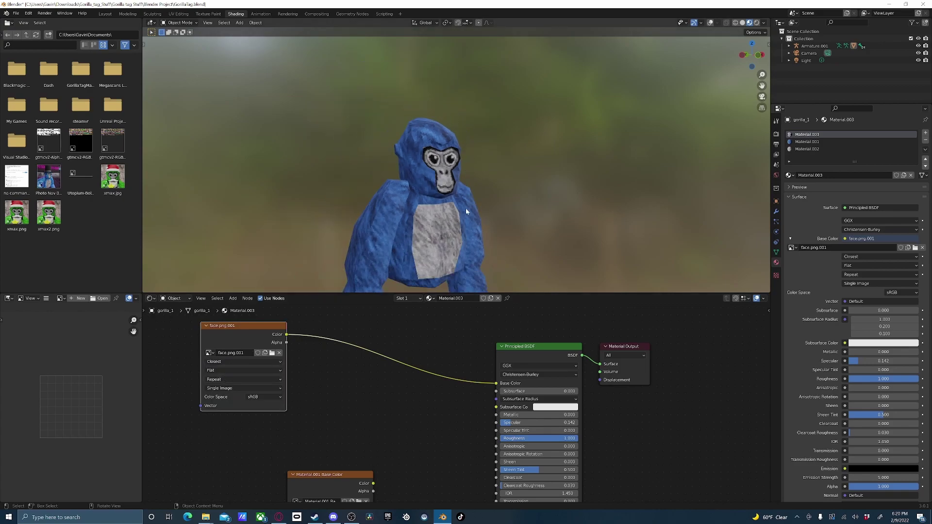
{"action": "middle_click_drag", "start_coordinate": [469, 228], "coordinate": [443, 165], "text": "shift"}
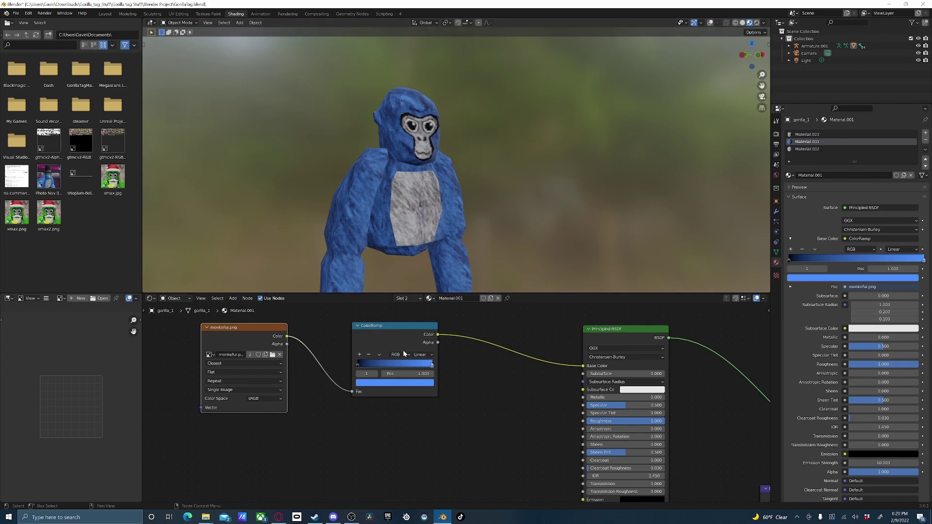
Preview other hues on the fur ColorRamp colour stop, keeping the fur blue.
{"action": "left_click", "coordinate": [381, 383]}
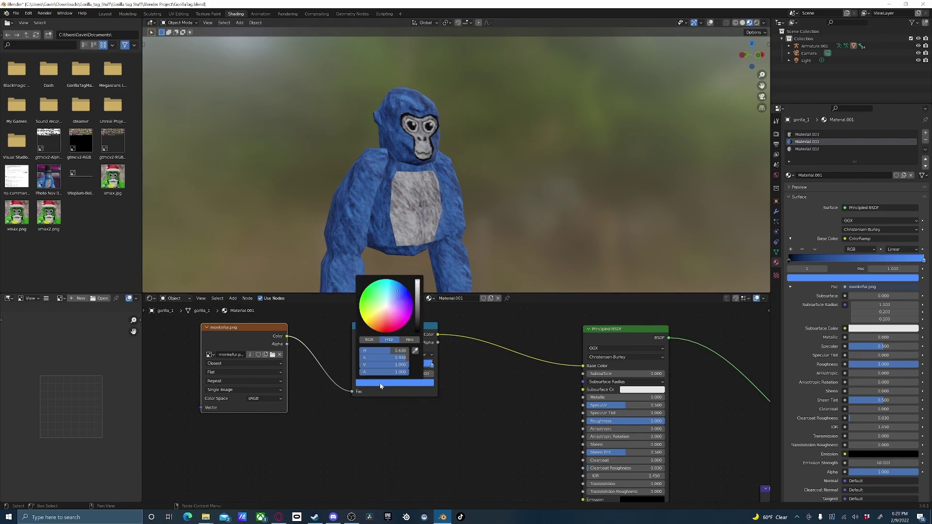
{"action": "mouse_move", "coordinate": [396, 296]}
{"action": "left_mouse_down"}
{"action": "mouse_move", "coordinate": [408, 305]}
{"action": "mouse_move", "coordinate": [367, 306]}
{"action": "mouse_move", "coordinate": [389, 305]}
{"action": "left_mouse_up"}
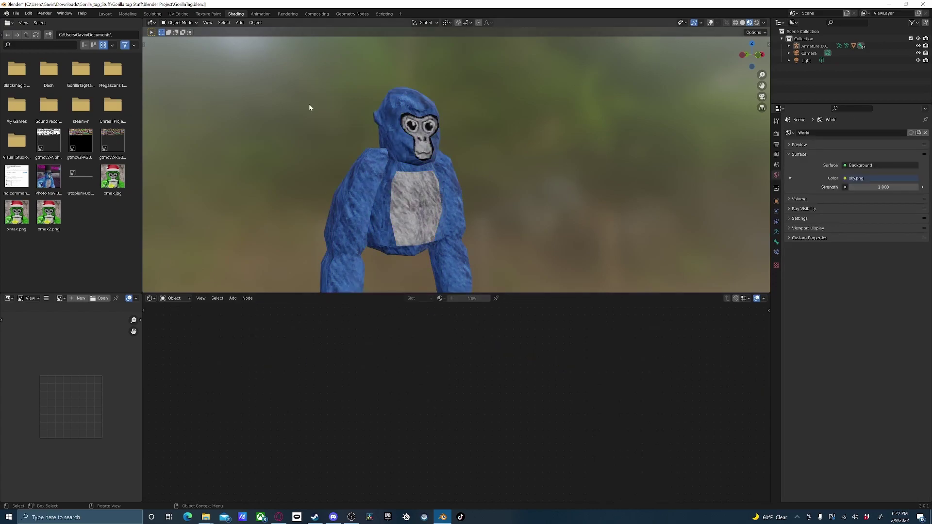
{"action": "left_click", "coordinate": [105, 14]}
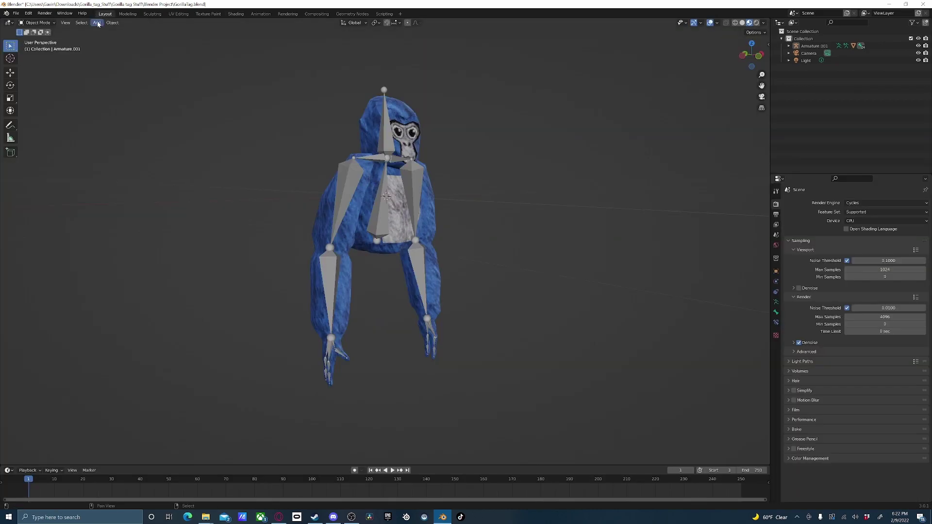
{"action": "left_click", "coordinate": [378, 132]}
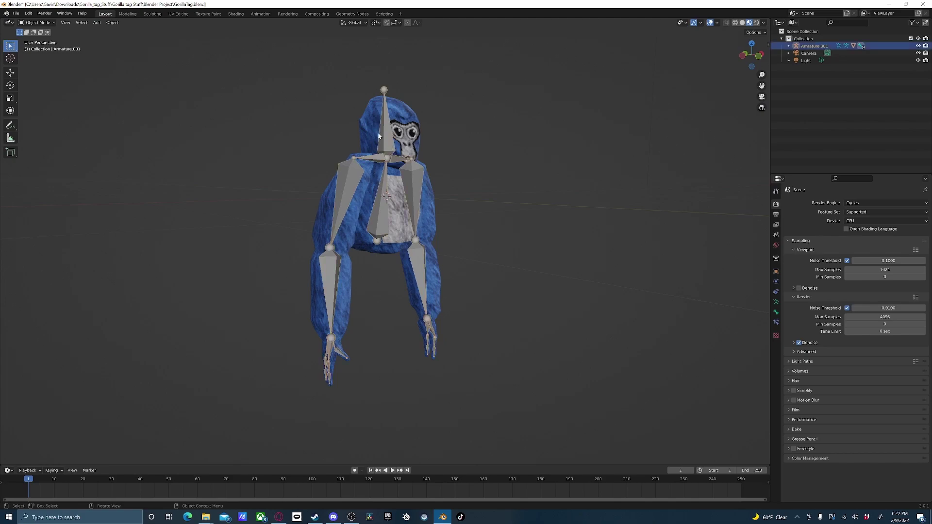
{"action": "left_click", "coordinate": [43, 23]}
{"action": "left_click", "coordinate": [42, 49]}
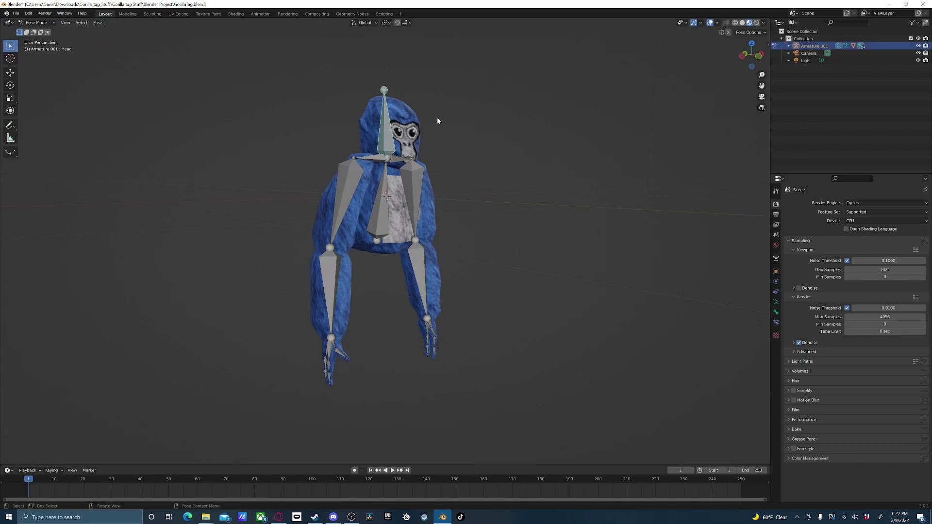
{"action": "key", "text": "r"}
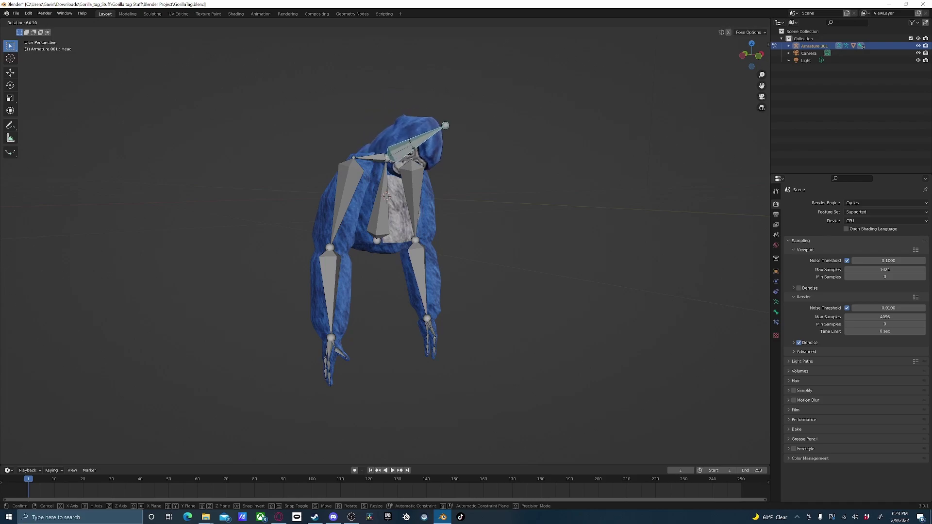
{"action": "left_click", "coordinate": [400, 130]}
{"action": "key", "text": "ctrl+z"}
{"action": "left_click", "coordinate": [419, 180]}
{"action": "key", "text": "r"}
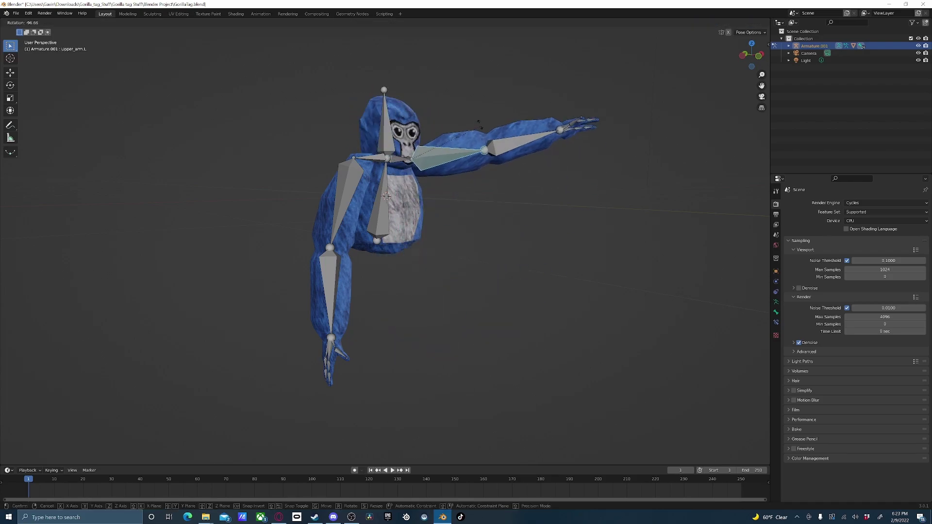
{"action": "left_click", "coordinate": [477, 125]}
{"action": "key", "text": "ctrl+z"}
{"action": "key", "text": "ctrl+z"}
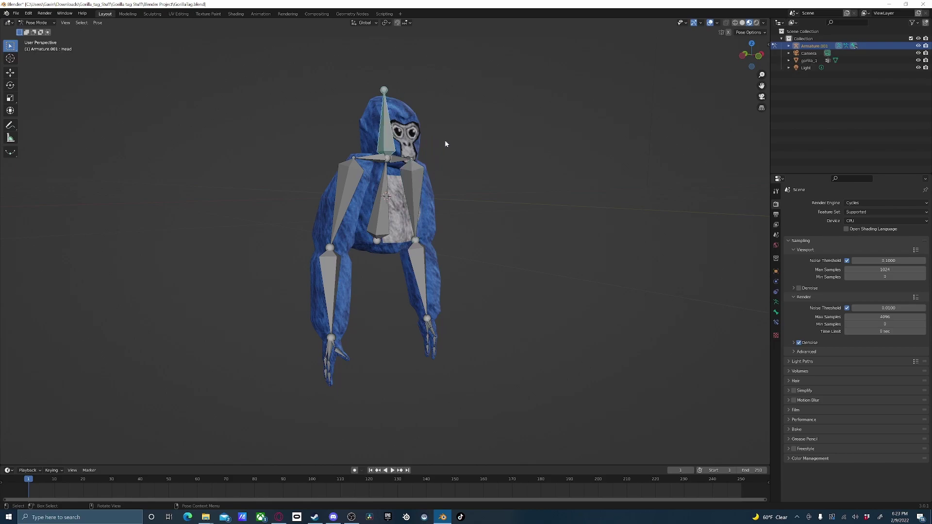
{"action": "key", "text": "r"}
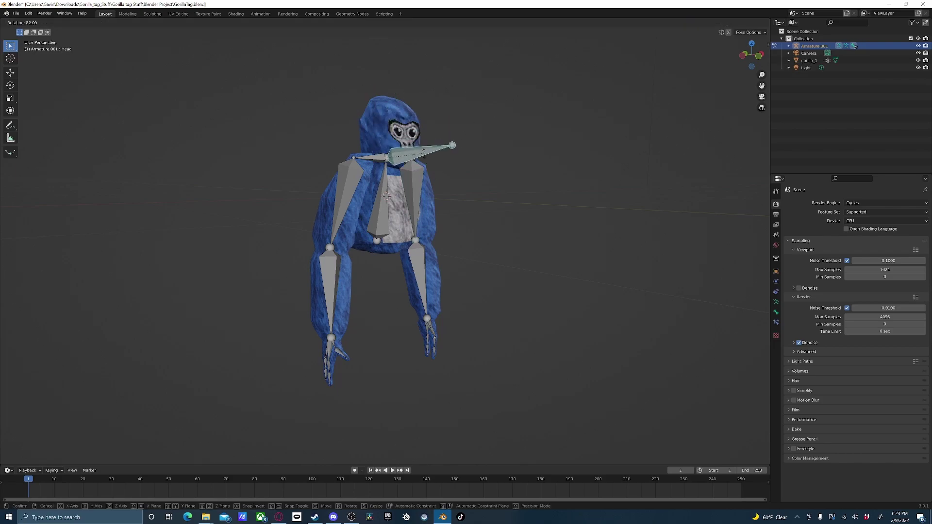
{"action": "left_click", "coordinate": [406, 99]}
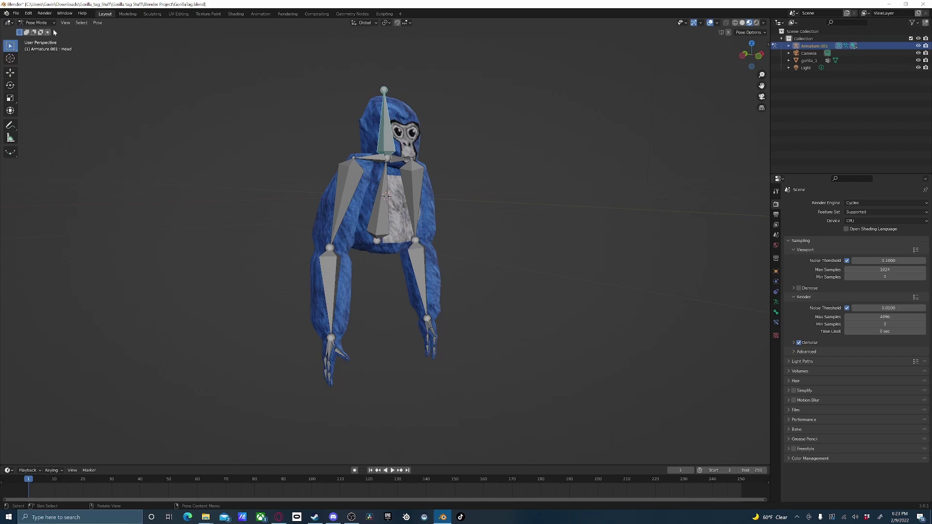
{"action": "left_click", "coordinate": [36, 23]}
{"action": "left_click", "coordinate": [38, 27]}
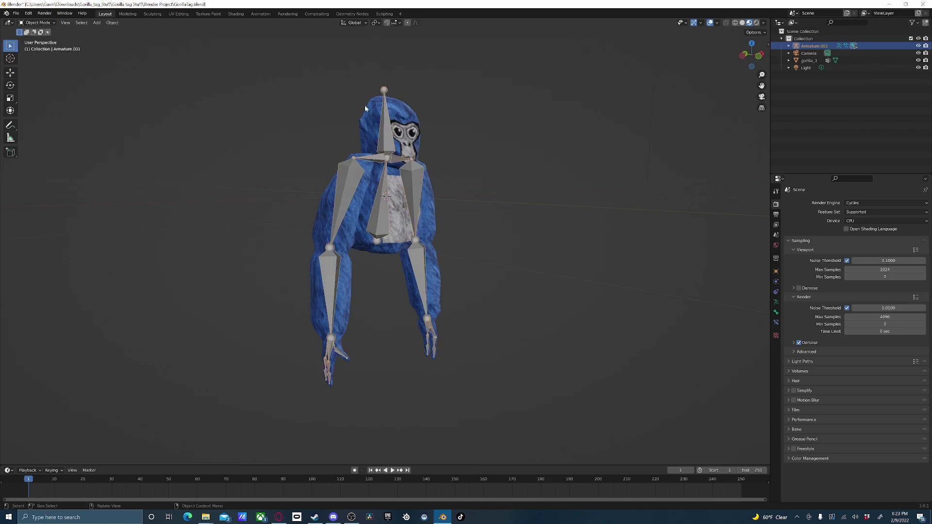
Parent the gorilla_1 mesh to the armature With Automatic Weights.
{"action": "left_click", "coordinate": [436, 203]}
{"action": "left_click", "coordinate": [418, 183], "text": "shift"}
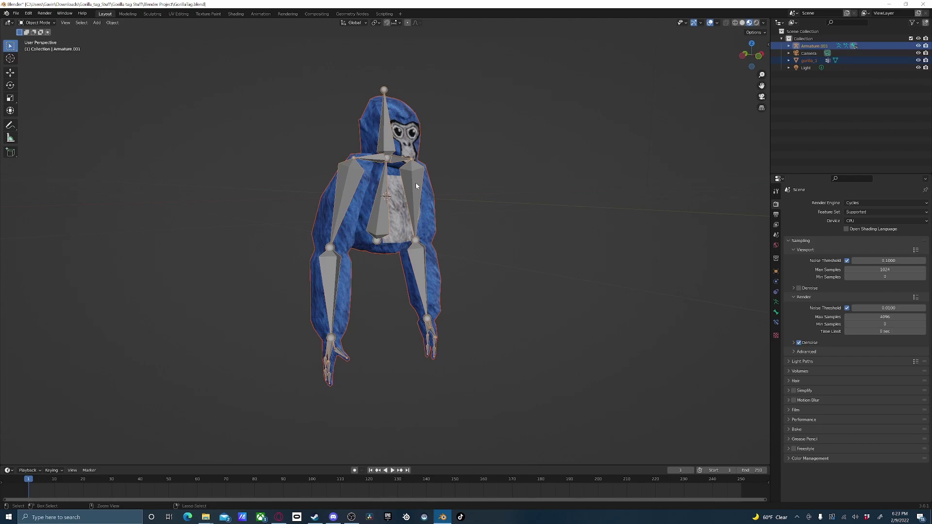
{"action": "key", "text": "ctrl+p"}
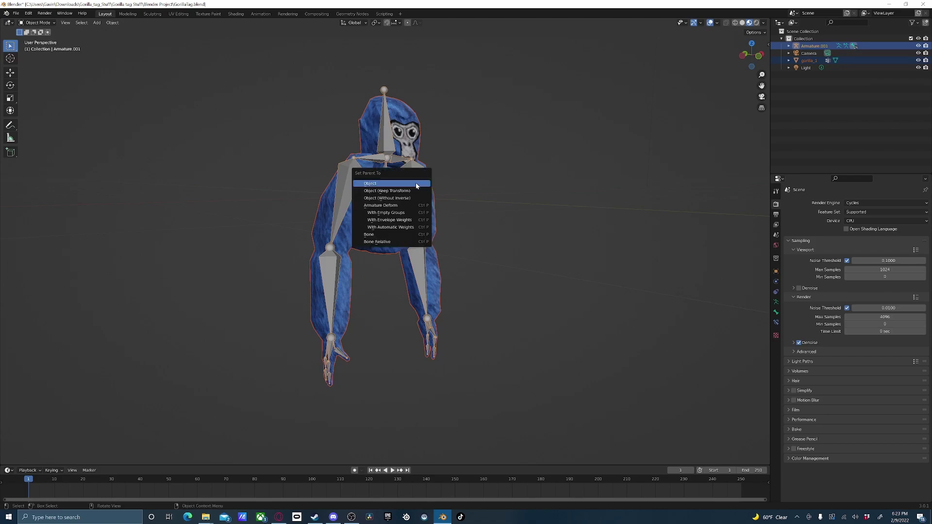
{"action": "left_click", "coordinate": [395, 230]}
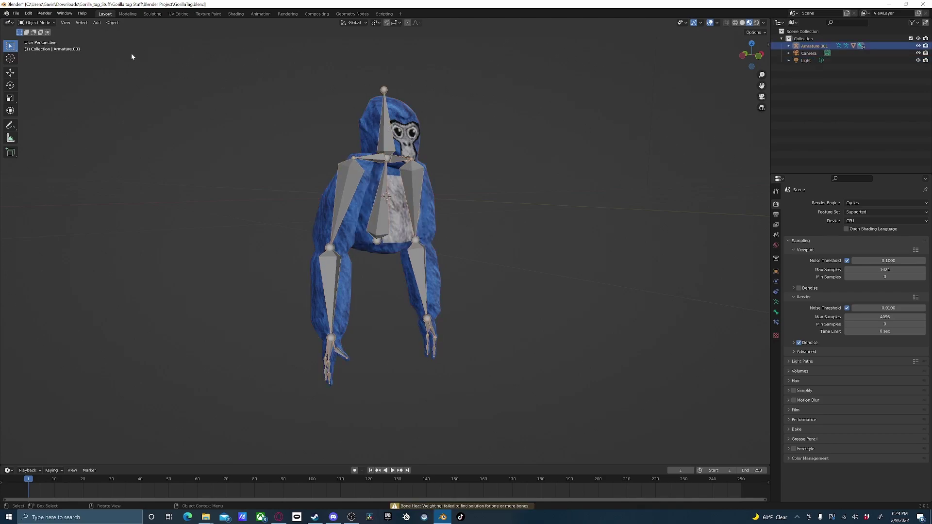
Test-rotate the head bone in Pose Mode, cancel, and return to Object Mode.
{"action": "left_click", "coordinate": [37, 22]}
{"action": "left_click", "coordinate": [37, 45]}
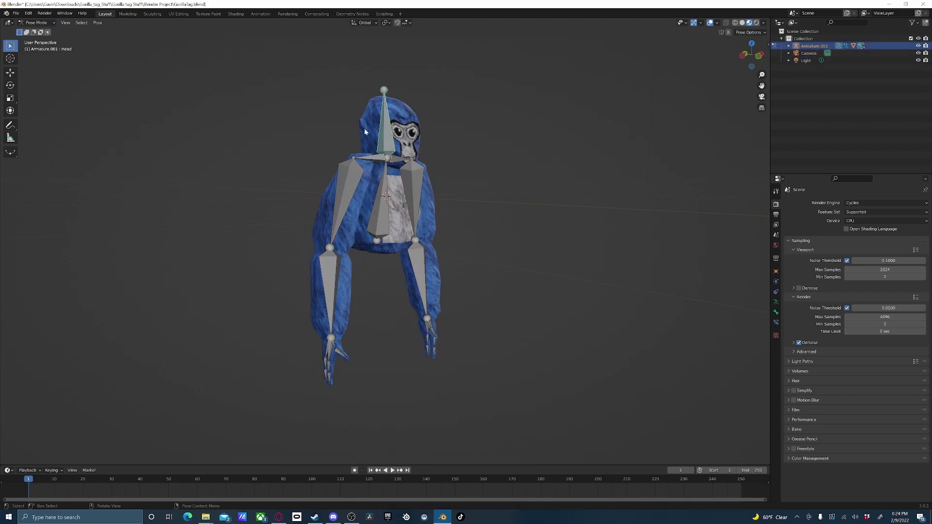
{"action": "key", "text": "r"}
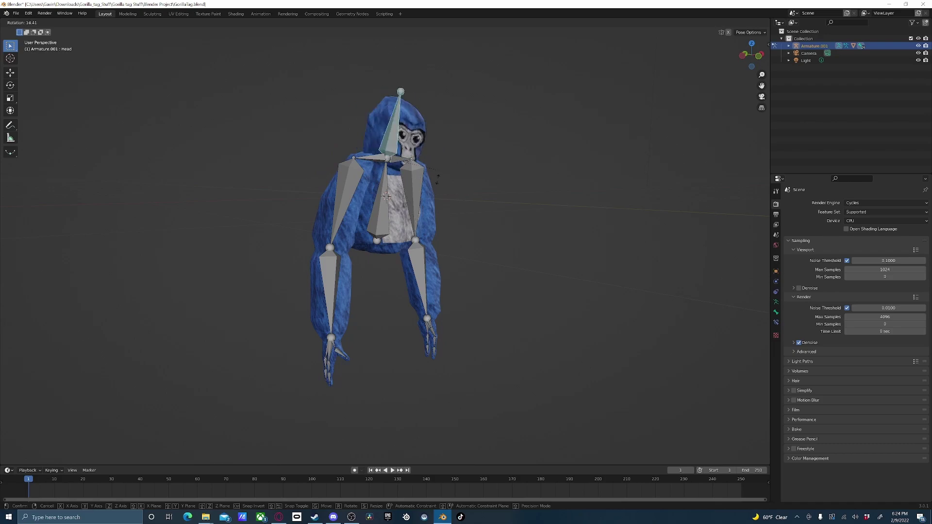
{"action": "key", "text": "Escape"}
{"action": "key", "text": "ctrl+Tab"}
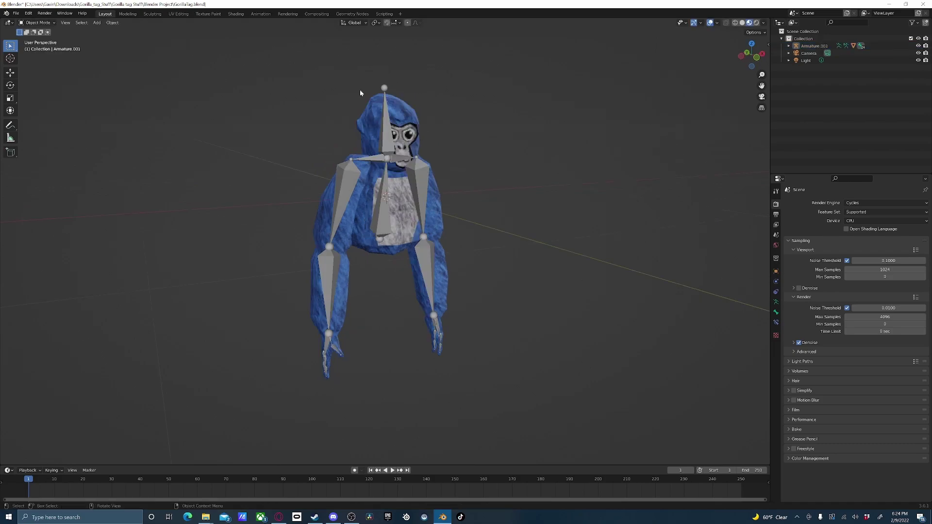
Import headphones1.fbx from Downloads > Gorilla_tag_Stuff > Gorilla tag Stuff > Hats.
{"action": "left_click", "coordinate": [16, 13]}
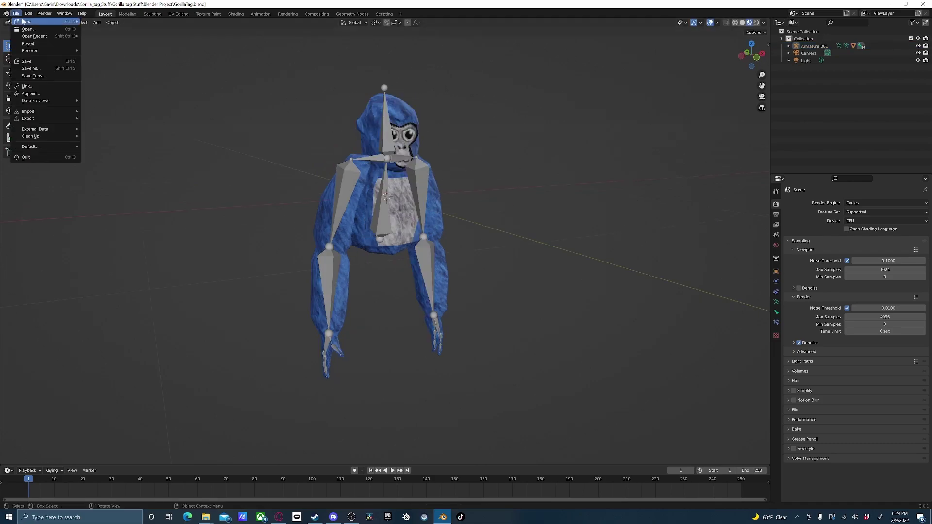
{"action": "mouse_move", "coordinate": [28, 112]}
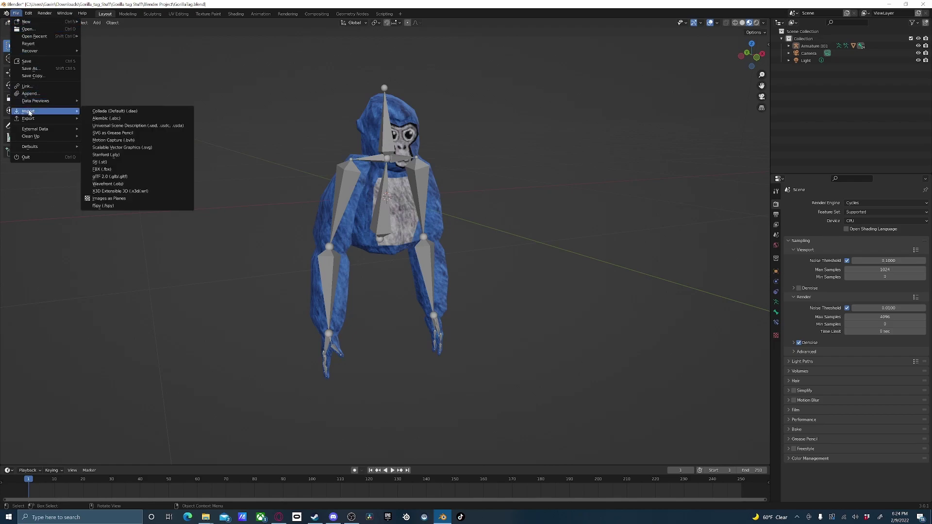
{"action": "left_click", "coordinate": [103, 170]}
{"action": "left_click", "coordinate": [300, 250]}
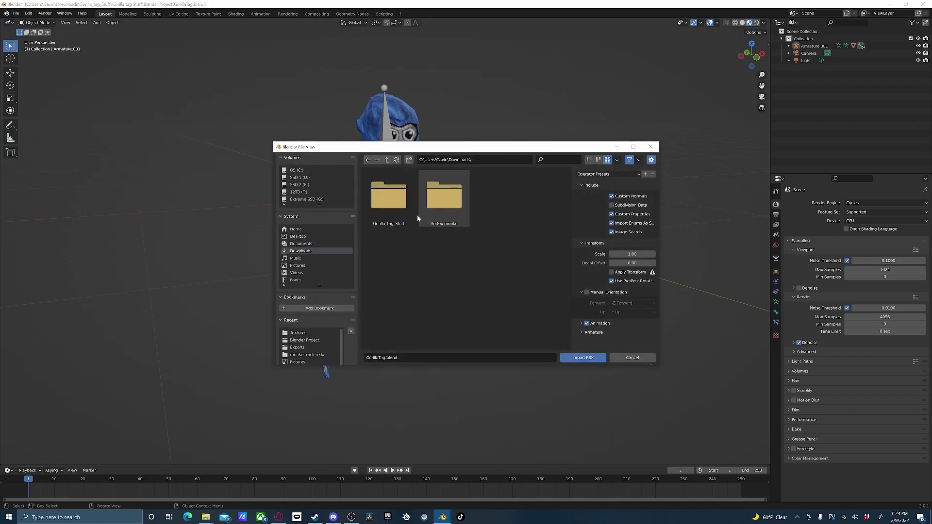
{"action": "double_click", "coordinate": [408, 205]}
{"action": "double_click", "coordinate": [386, 194]}
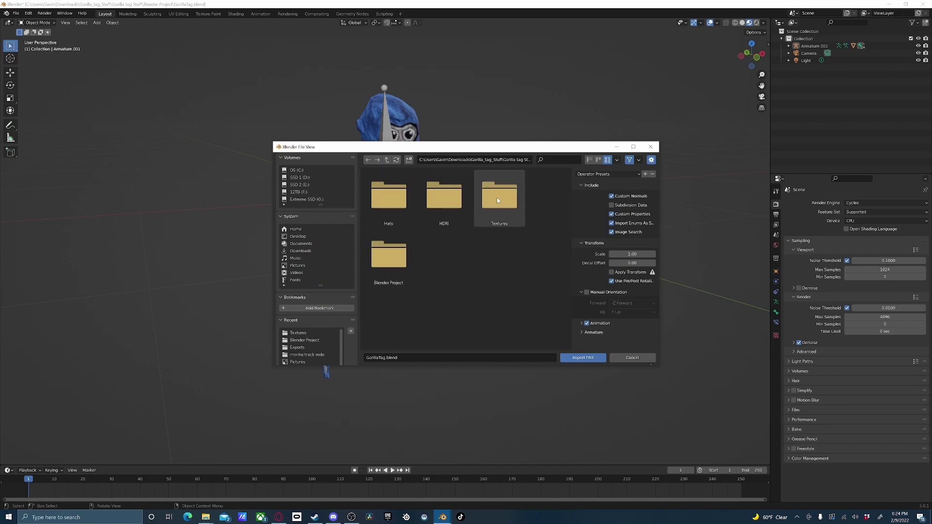
{"action": "double_click", "coordinate": [389, 222]}
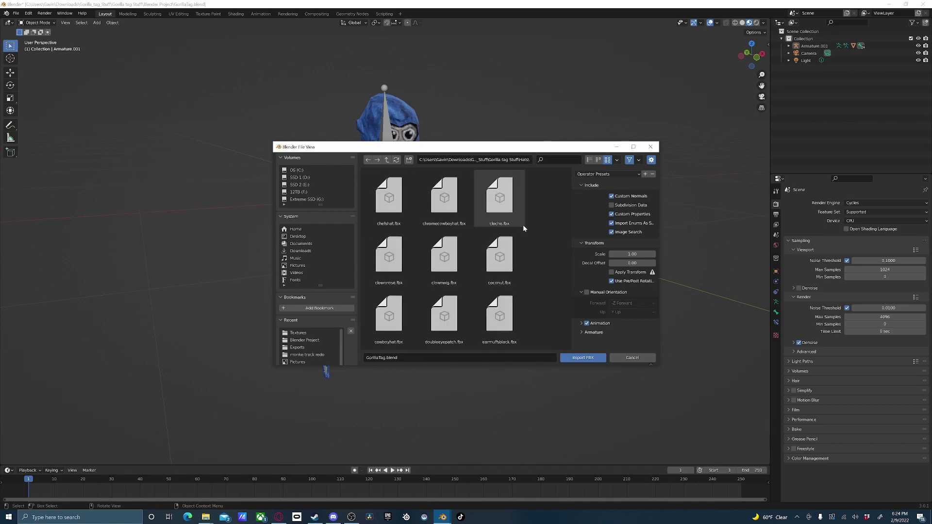
{"action": "scroll", "coordinate": [522, 226], "scroll_direction": "down", "scroll_amount": 3}
{"action": "scroll", "coordinate": [424, 238], "scroll_direction": "down", "scroll_amount": 10}
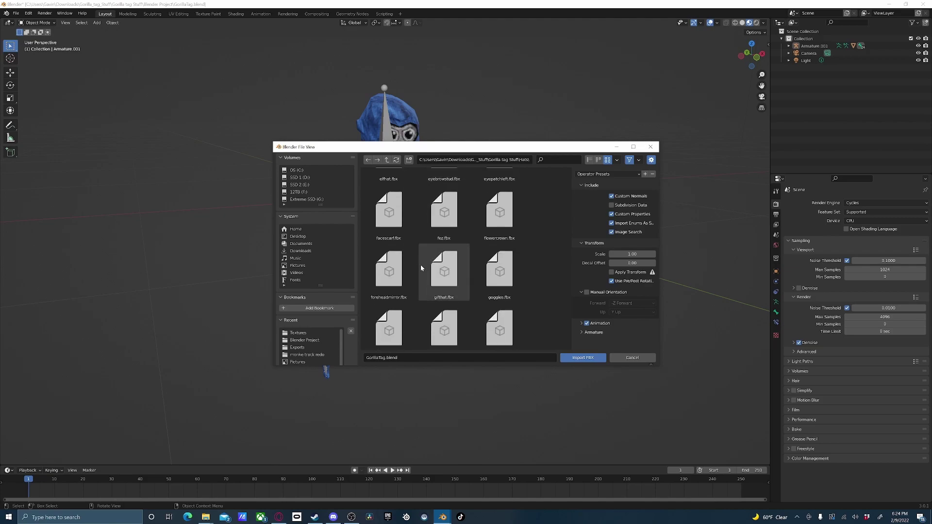
{"action": "scroll", "coordinate": [418, 267], "scroll_direction": "down", "scroll_amount": 5}
{"action": "left_click", "coordinate": [411, 287]}
{"action": "left_click", "coordinate": [583, 357]}
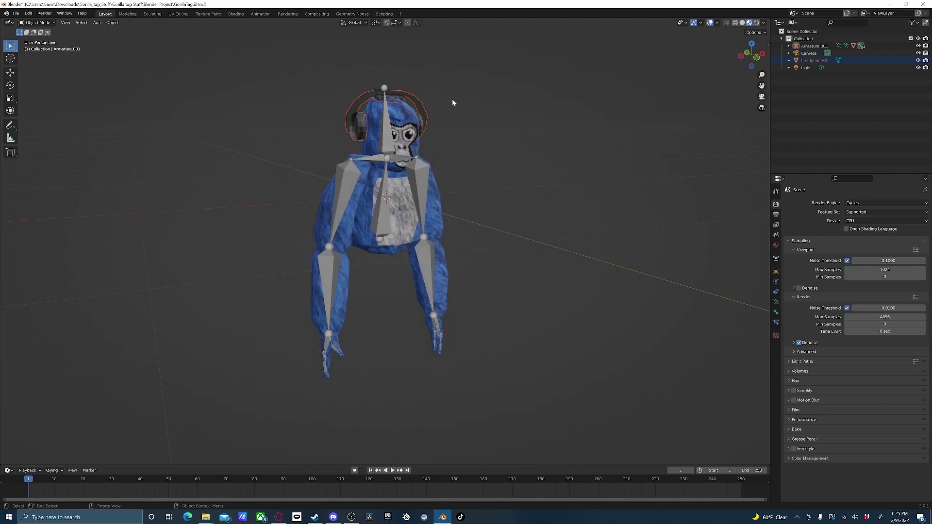
Change the headphones material's Blend Mode from Alpha Blend to Opaque, then deselect them.
{"action": "middle_click_drag", "start_coordinate": [452, 103], "coordinate": [414, 99]}
{"action": "left_click", "coordinate": [277, 116]}
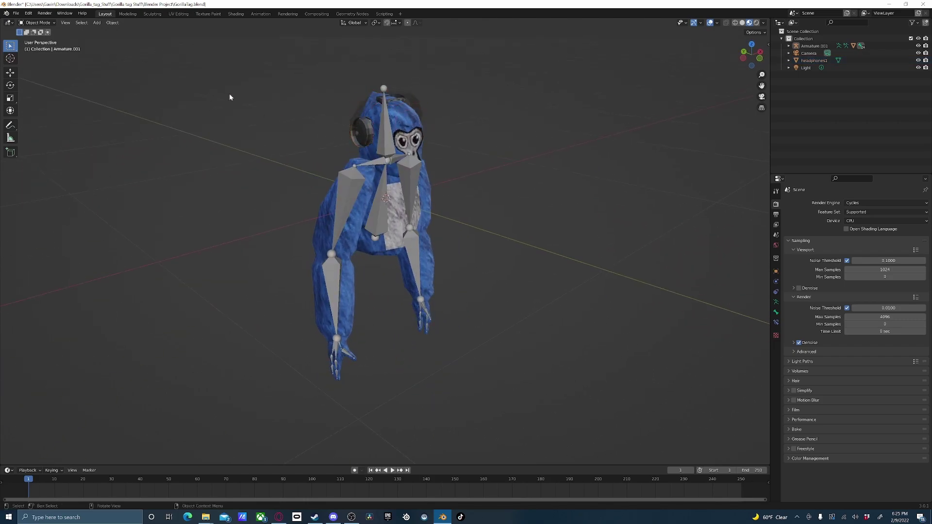
{"action": "left_click", "coordinate": [354, 121]}
{"action": "left_click", "coordinate": [777, 333]}
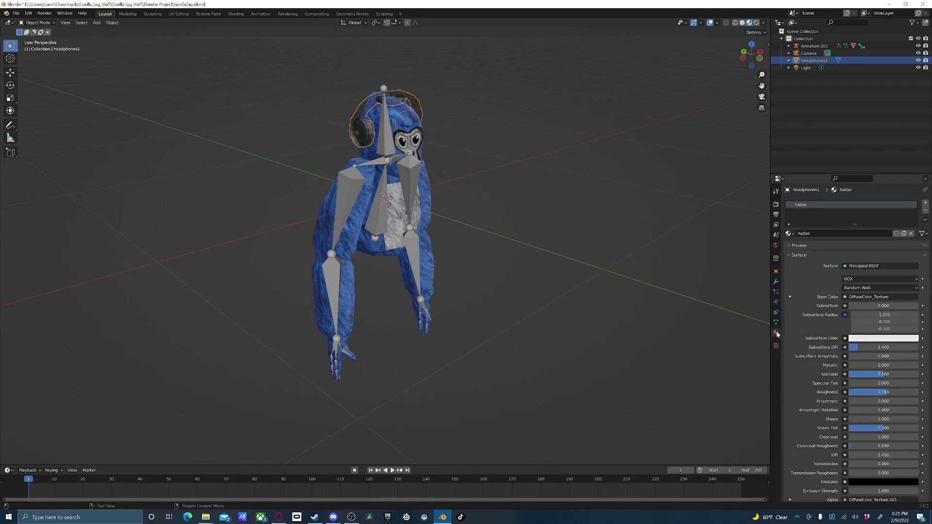
{"action": "scroll", "coordinate": [820, 354], "scroll_direction": "down", "scroll_amount": 5}
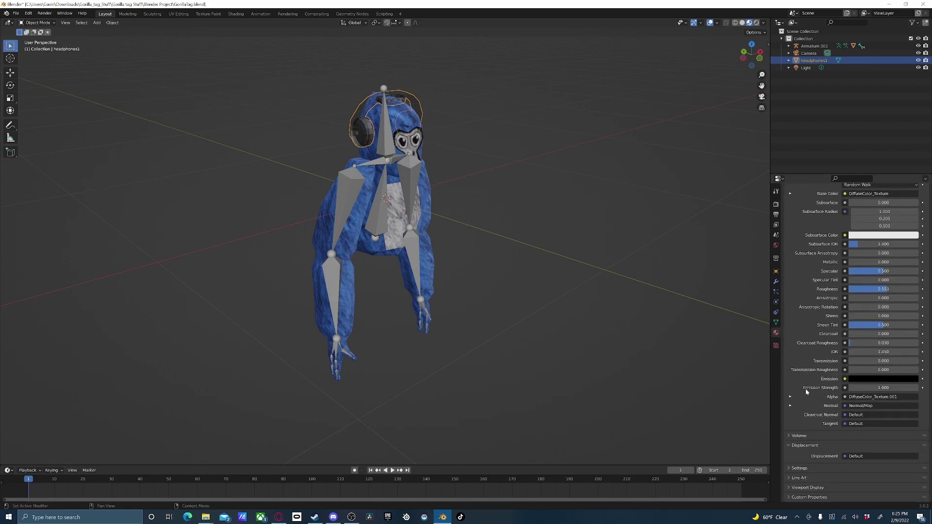
{"action": "left_click", "coordinate": [803, 488]}
{"action": "scroll", "coordinate": [805, 486], "scroll_direction": "down", "scroll_amount": 3}
{"action": "left_click", "coordinate": [861, 478]}
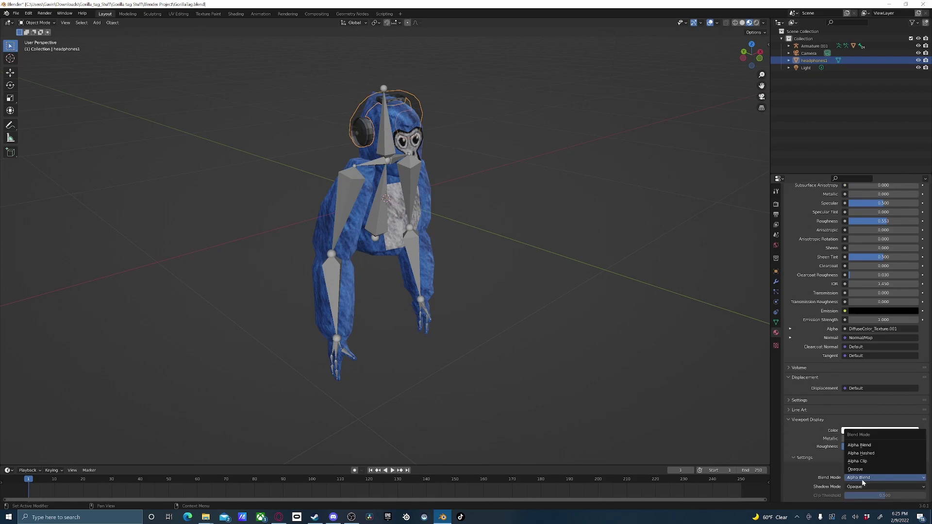
{"action": "left_click", "coordinate": [856, 469]}
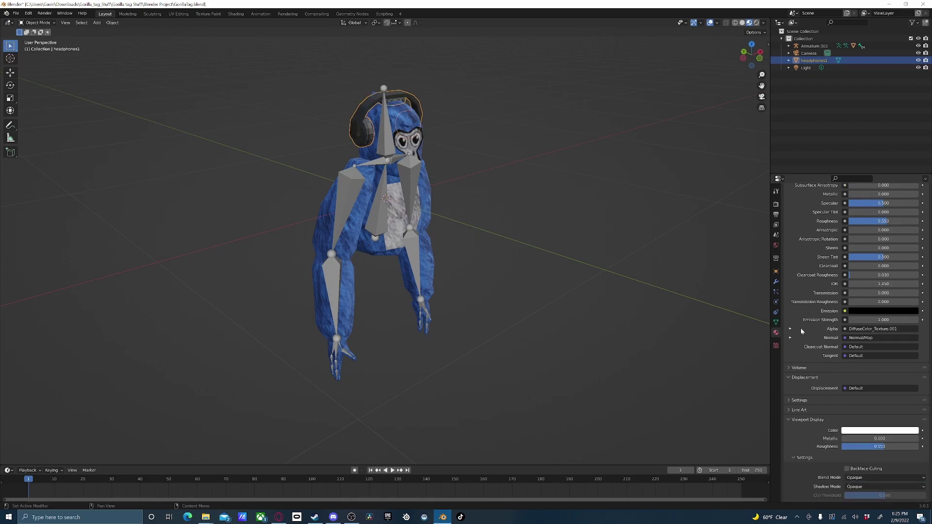
{"action": "left_click", "coordinate": [560, 198]}
Test-rotate the gorilla's head bone in Pose Mode, undo it, and return to Object Mode.
{"action": "middle_click_drag", "start_coordinate": [565, 188], "coordinate": [521, 142]}
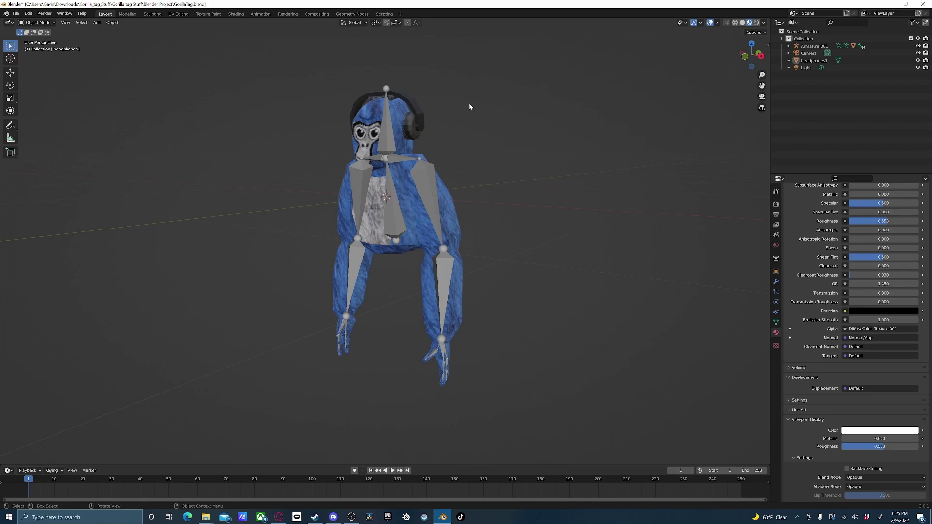
{"action": "left_click", "coordinate": [387, 128]}
{"action": "left_click", "coordinate": [35, 22]}
{"action": "left_click", "coordinate": [37, 47]}
{"action": "key", "text": "r"}
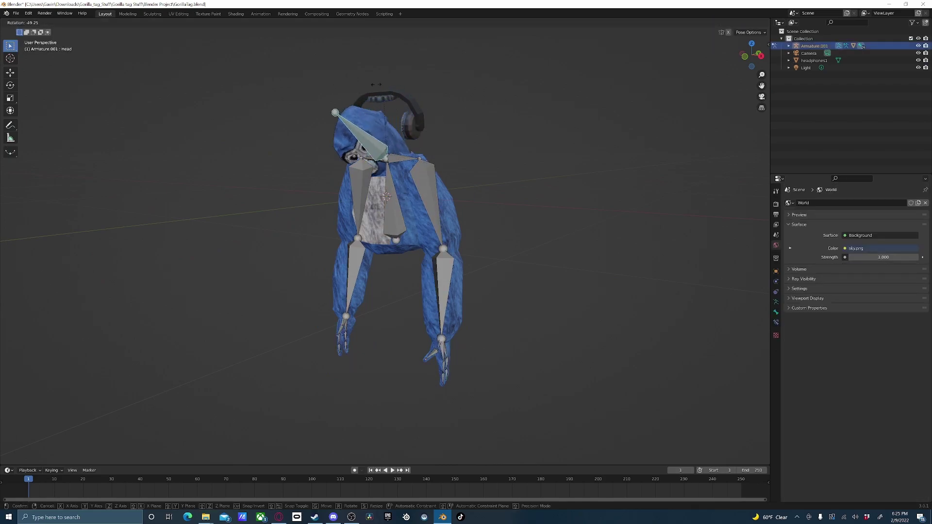
{"action": "left_click", "coordinate": [399, 97]}
{"action": "key", "text": "ctrl+z"}
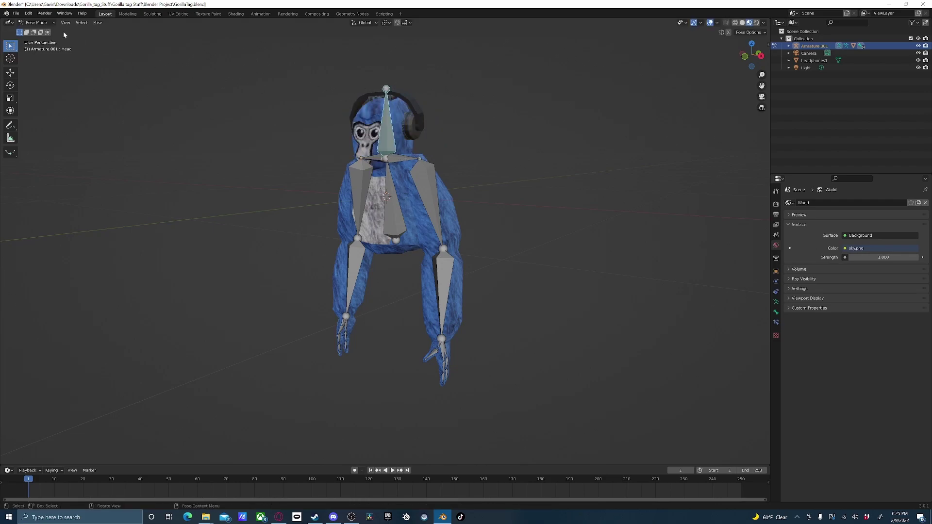
{"action": "left_click", "coordinate": [35, 23]}
{"action": "left_click", "coordinate": [34, 30]}
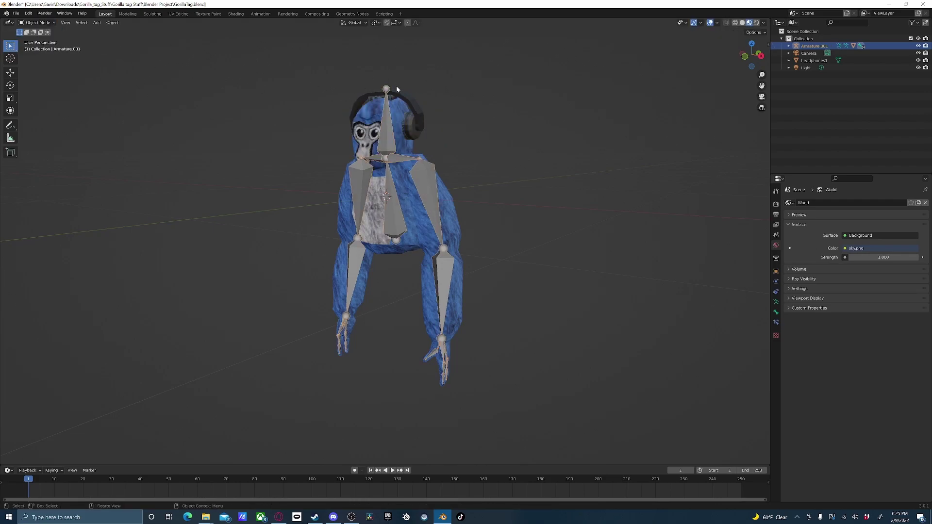
Parent headphones1 to Armature.001 with automatic weights, then begin rotating the head bone in Pose Mode.
{"action": "left_click", "coordinate": [418, 118]}
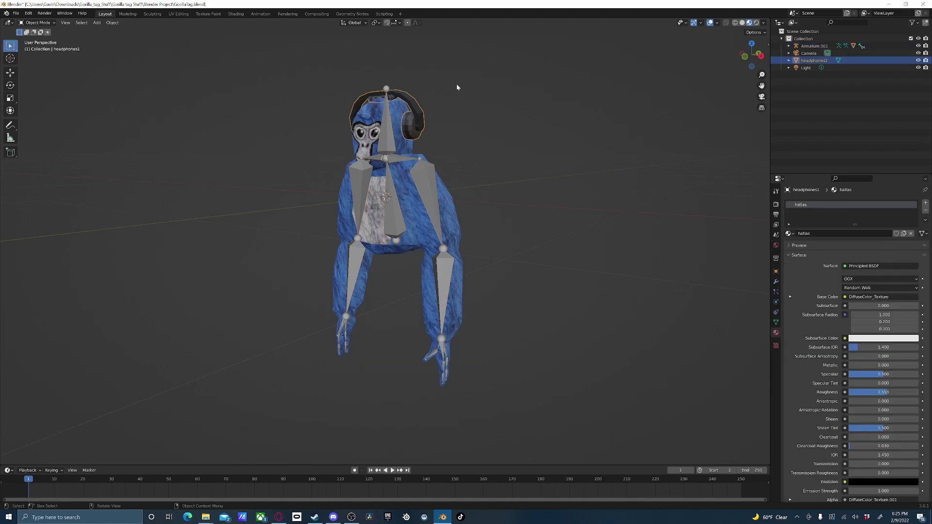
{"action": "left_click", "coordinate": [388, 132], "text": "shift"}
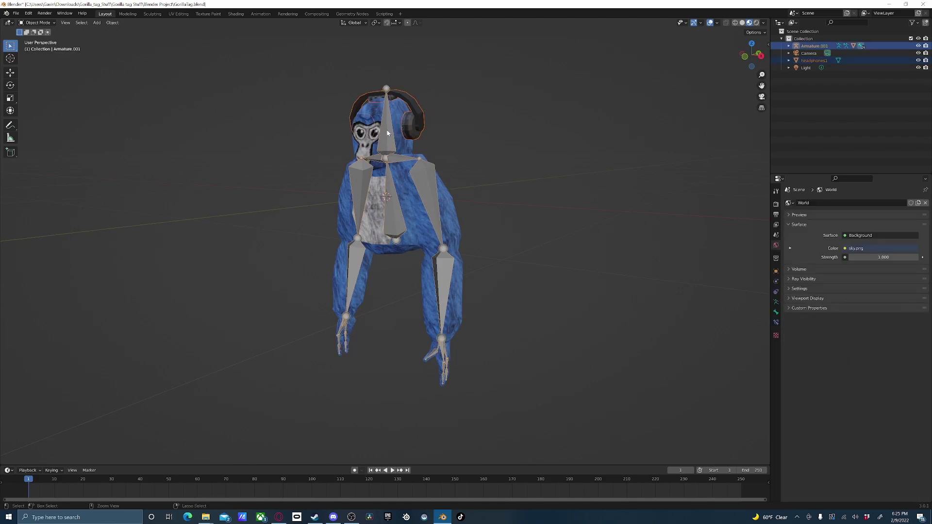
{"action": "key", "text": "ctrl+p"}
{"action": "left_click", "coordinate": [384, 130]}
{"action": "left_click", "coordinate": [44, 23]}
{"action": "left_click", "coordinate": [34, 47]}
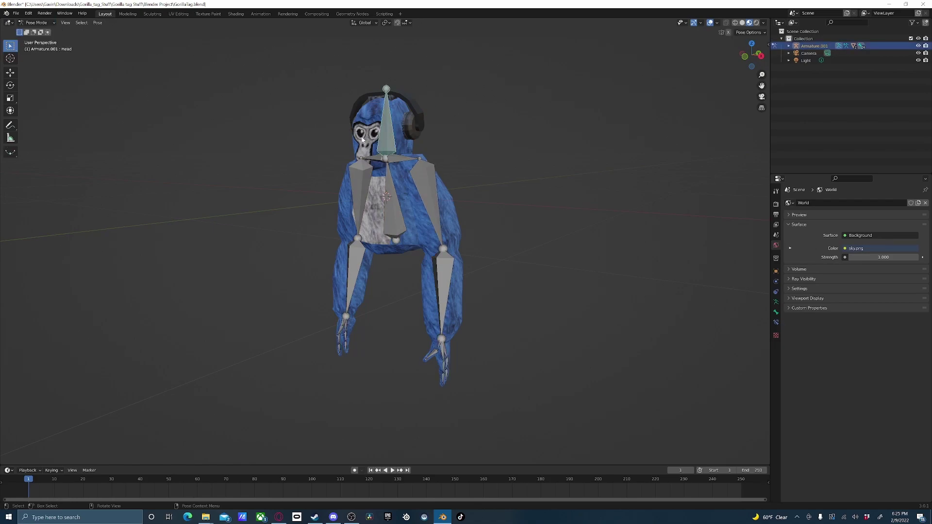
{"action": "key", "text": "r"}
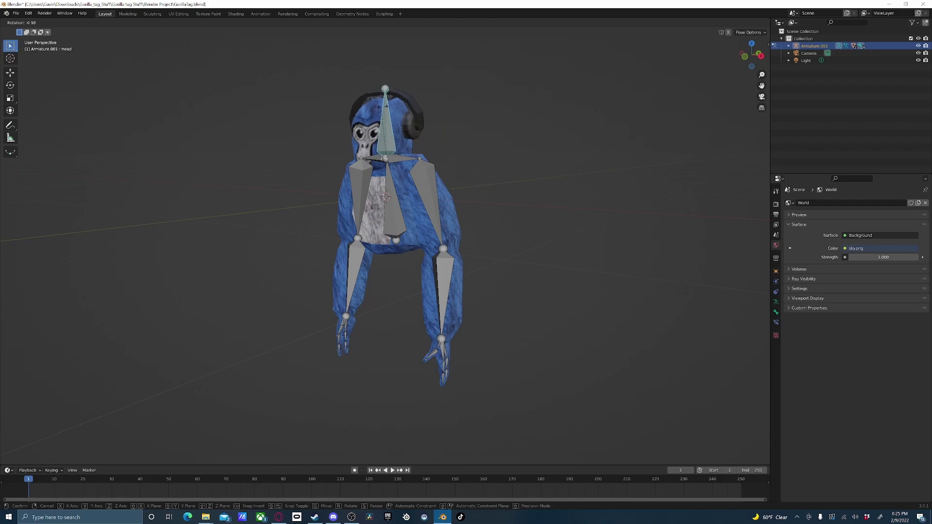
Tilt the head bone to confirm the headphones follow, inspect from several angles, then undo the tilt.
{"action": "left_click", "coordinate": [369, 106]}
{"action": "middle_click_drag", "start_coordinate": [225, 194], "coordinate": [297, 210]}
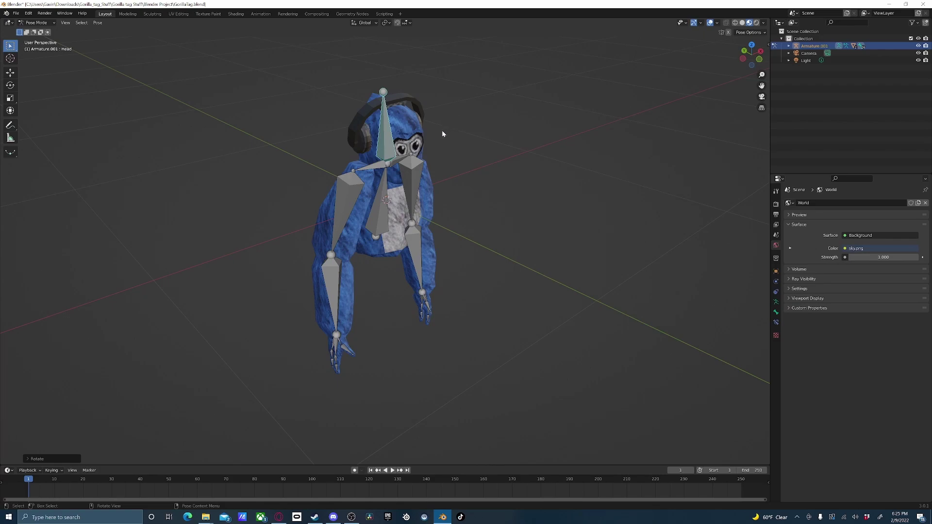
{"action": "key", "text": "r"}
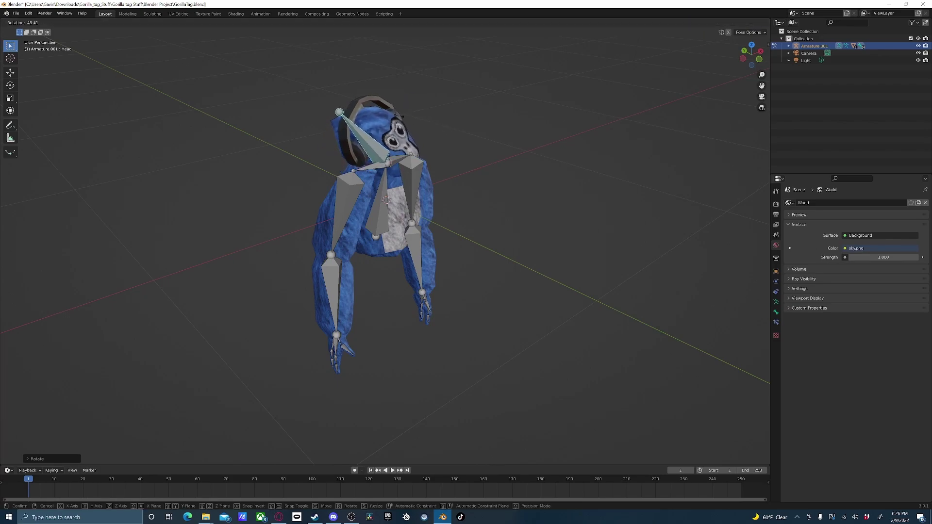
{"action": "left_click", "coordinate": [491, 99]}
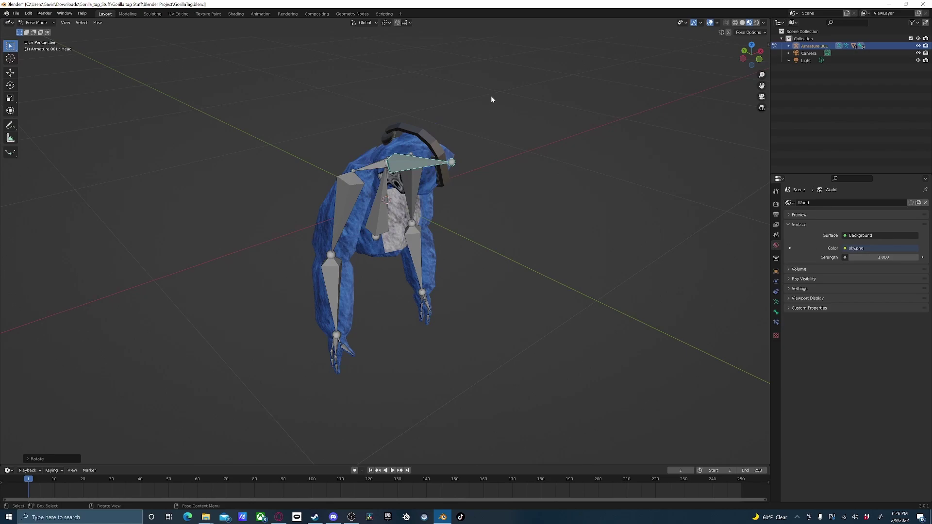
{"action": "middle_click_drag", "start_coordinate": [491, 99], "coordinate": [335, 112]}
{"action": "middle_click_drag", "start_coordinate": [379, 151], "coordinate": [533, 135]}
{"action": "key", "text": "ctrl+z"}
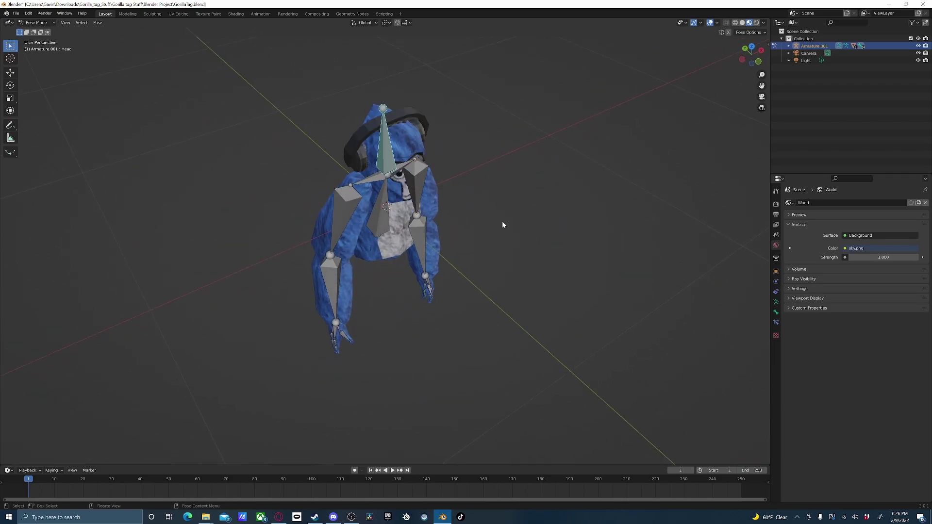
{"action": "middle_click_drag", "start_coordinate": [462, 200], "coordinate": [458, 170]}
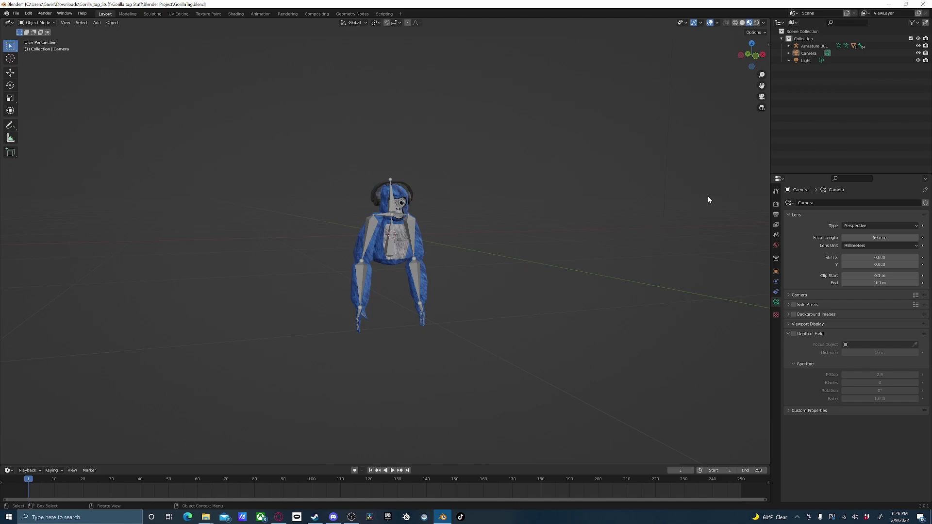
Look through the camera and walk it forward until the gorilla's head and torso fill the frame.
{"action": "left_click", "coordinate": [761, 97]}
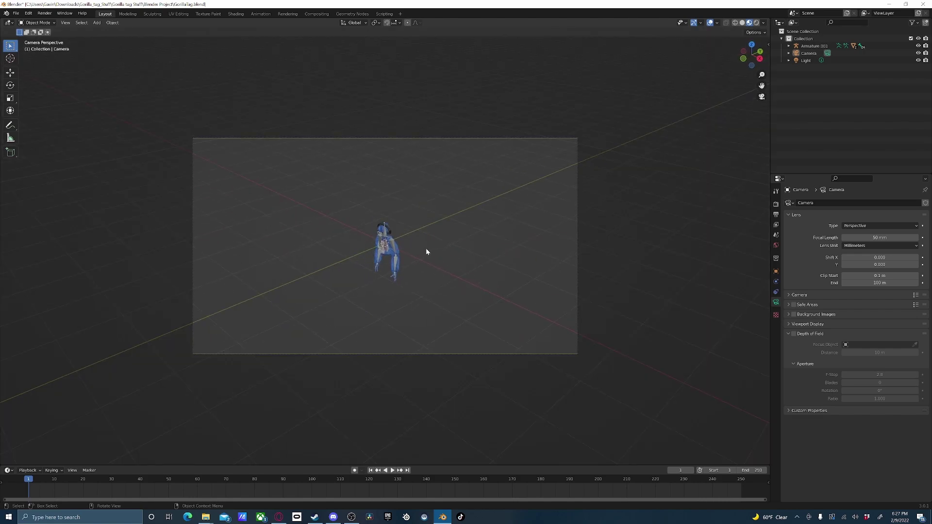
{"action": "left_click", "coordinate": [65, 22]}
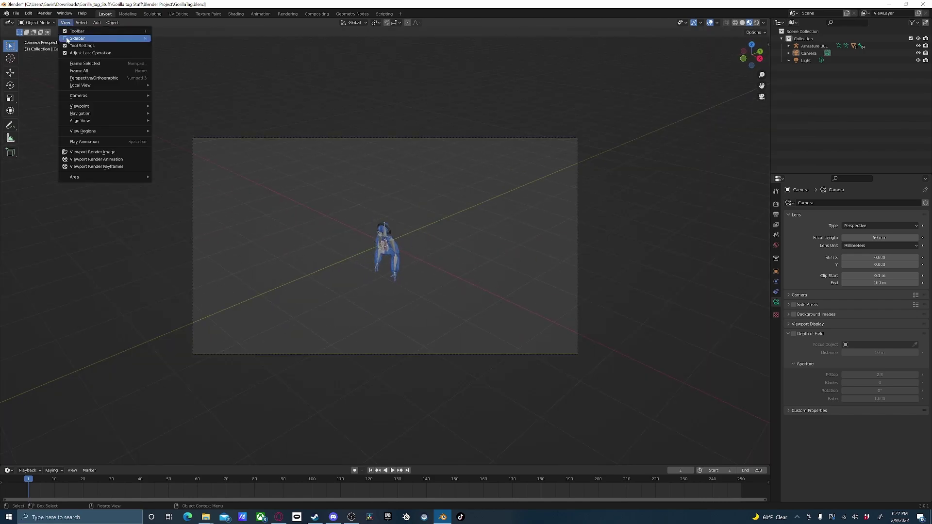
{"action": "mouse_move", "coordinate": [80, 114]}
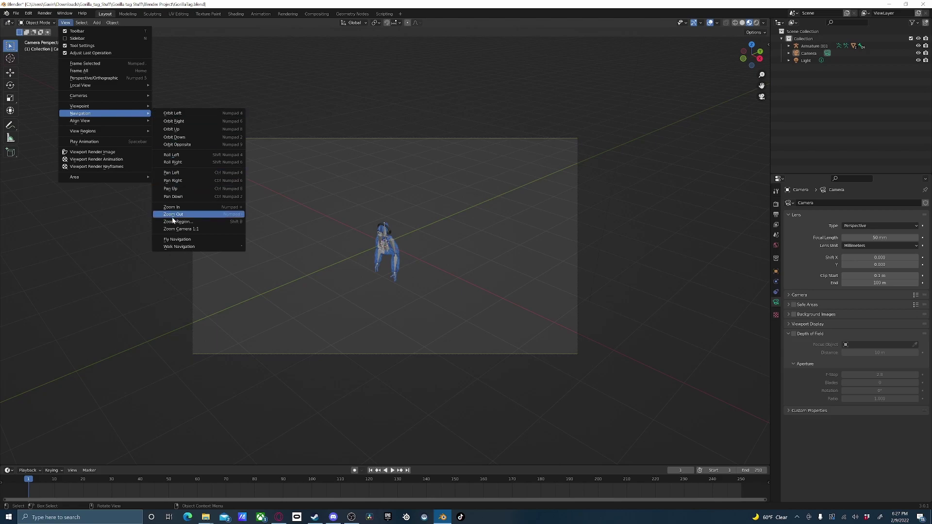
{"action": "key", "text": "Return"}
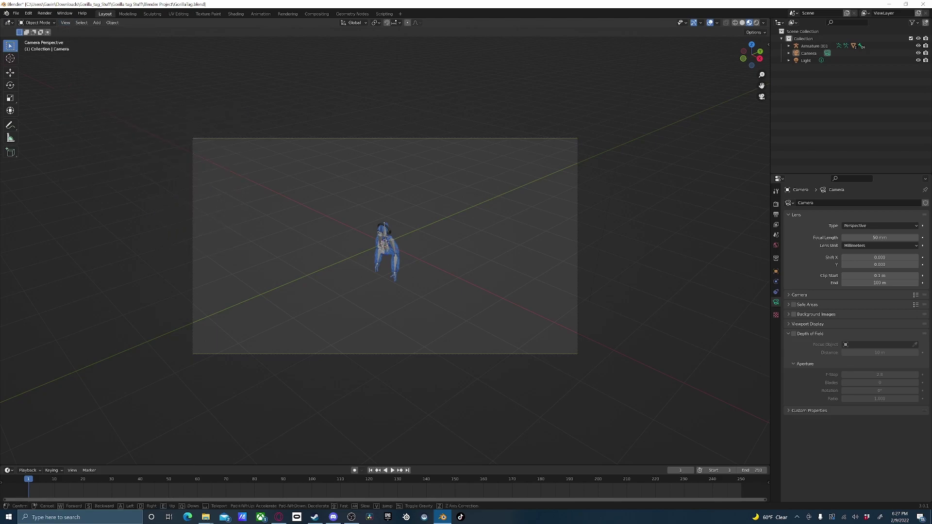
{"action": "key", "text": "w"}
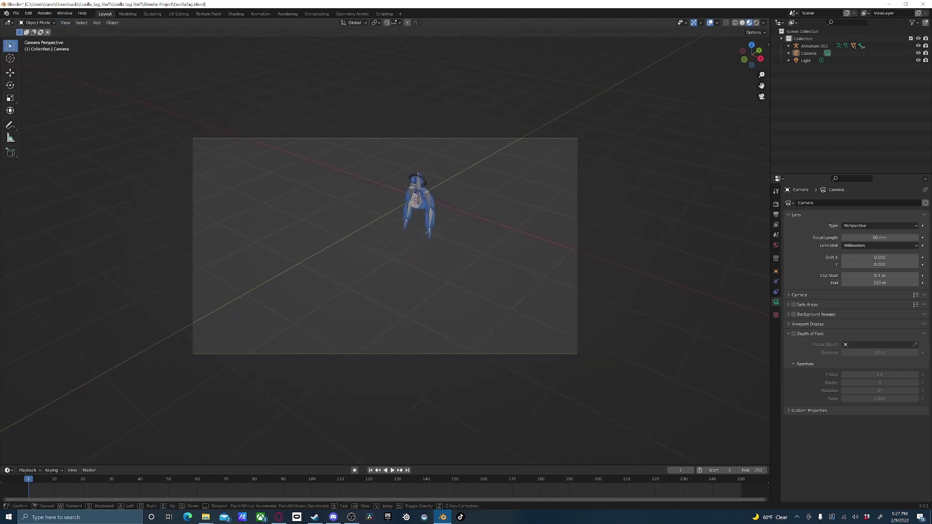
{"action": "key", "text": "w"}
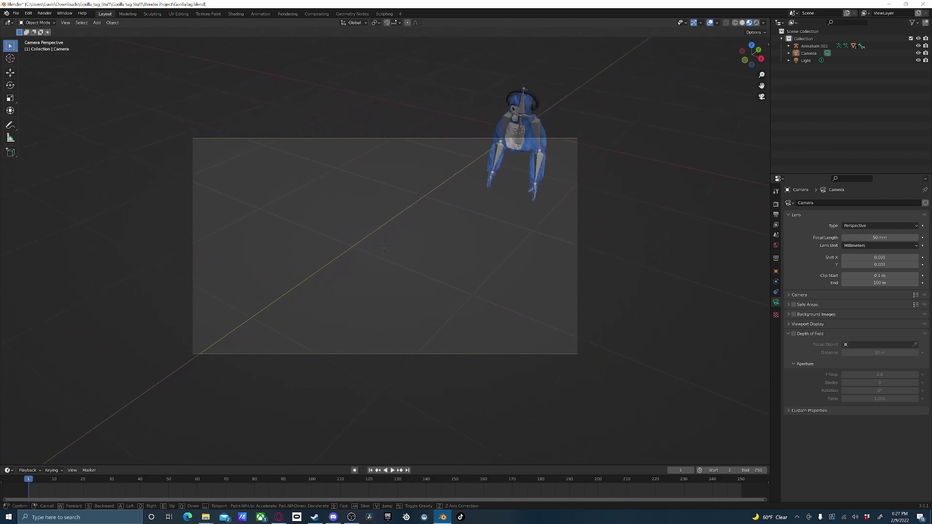
{"action": "key", "text": "w"}
{"action": "left_click", "coordinate": [391, 276]}
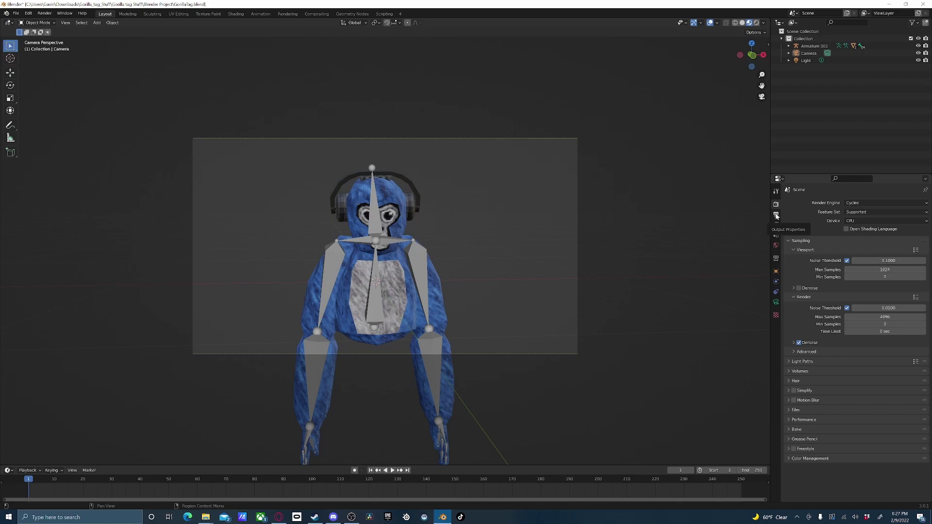
Set the render output path to a file named 'hejfvghberuykghnuer' on the F: drive.
{"action": "left_click", "coordinate": [776, 215]}
{"action": "left_click", "coordinate": [922, 347]}
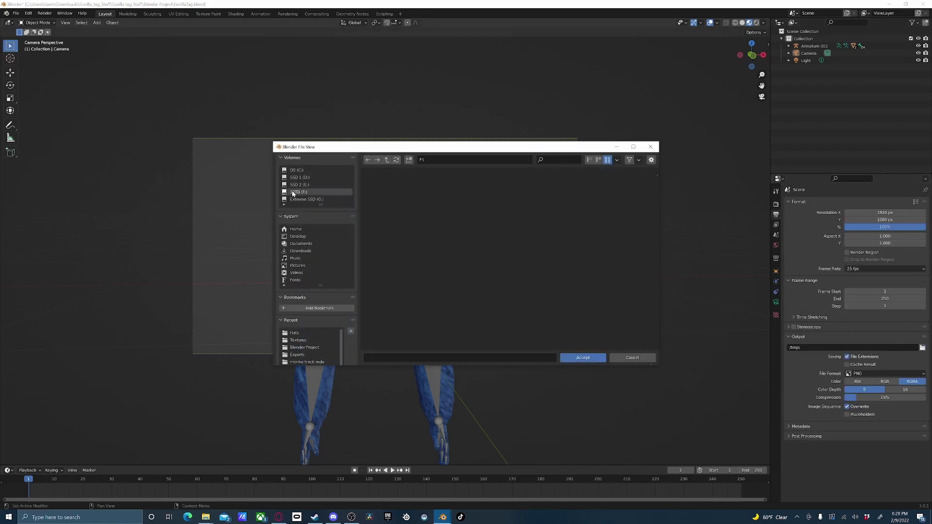
{"action": "left_click", "coordinate": [293, 193]}
{"action": "left_click", "coordinate": [510, 357]}
{"action": "type", "text": "hejfvghberuykghnuer"}
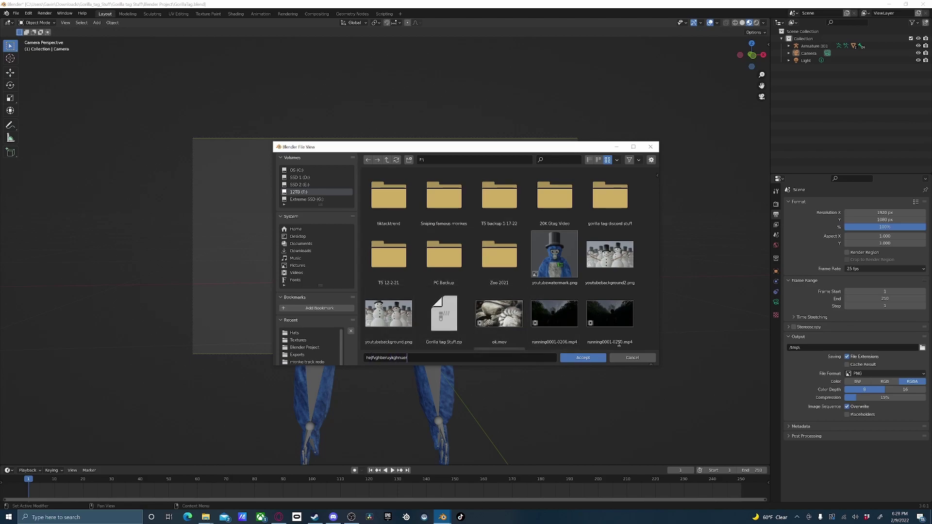
{"action": "left_click", "coordinate": [589, 358]}
{"action": "left_click", "coordinate": [415, 199]}
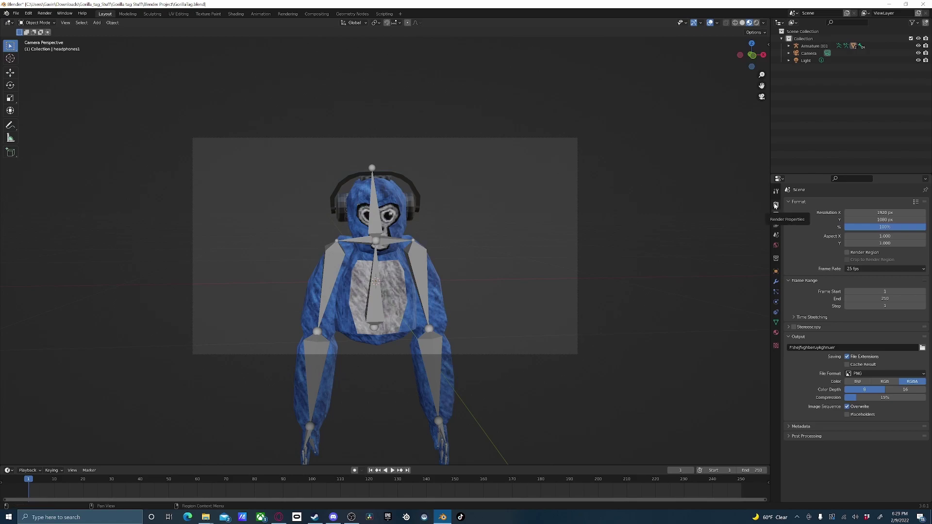
{"action": "key", "text": "F12"}
{"action": "left_click_drag", "start_coordinate": [771, 60], "coordinate": [502, 98]}
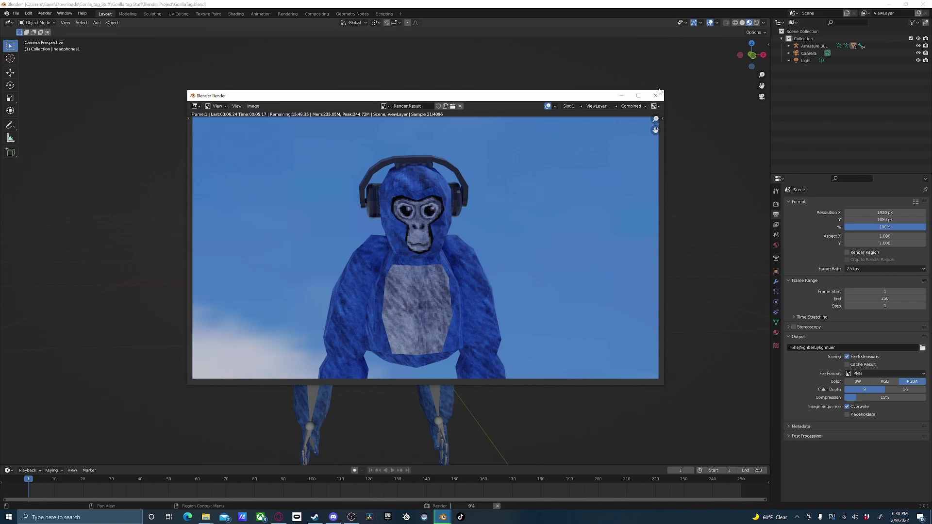
{"action": "left_click", "coordinate": [689, 88]}
{"action": "key", "text": "Escape"}
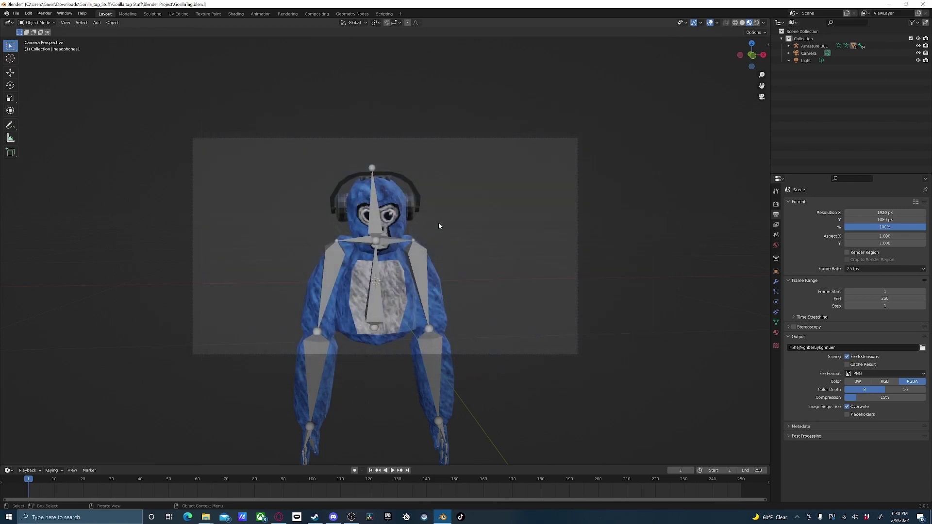